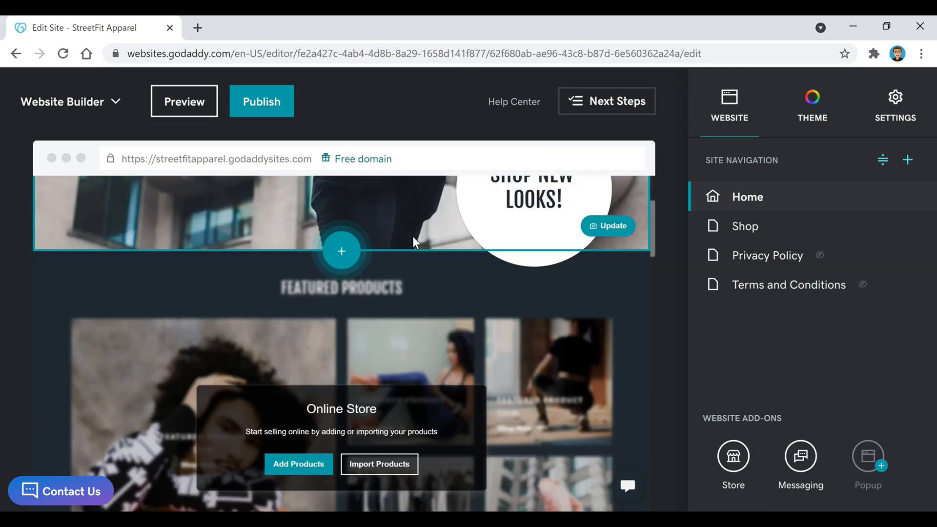
{"action": "scroll", "coordinate": [412, 237], "scroll_direction": "down", "scroll_amount": 2}
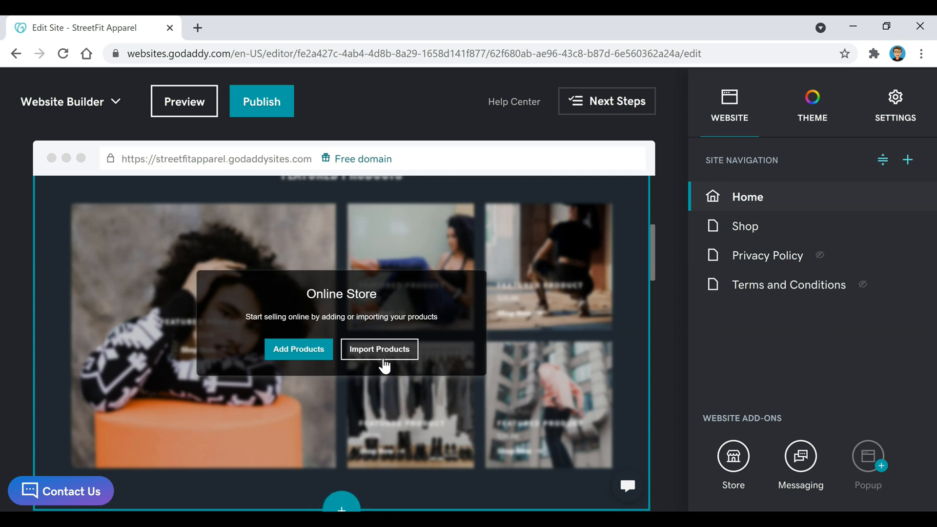
Start a new physical product named StreetFit Plain Tee with SKU STR-PLN-TEE and add an image
{"action": "left_click", "coordinate": [306, 356]}
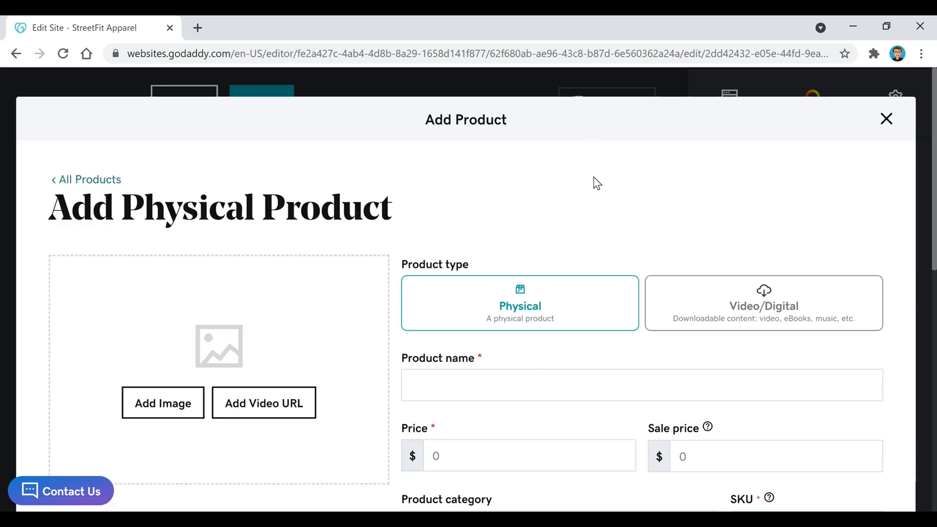
{"action": "scroll", "coordinate": [592, 210], "scroll_direction": "down", "scroll_amount": 2}
{"action": "scroll", "coordinate": [592, 210], "scroll_direction": "down", "scroll_amount": 1}
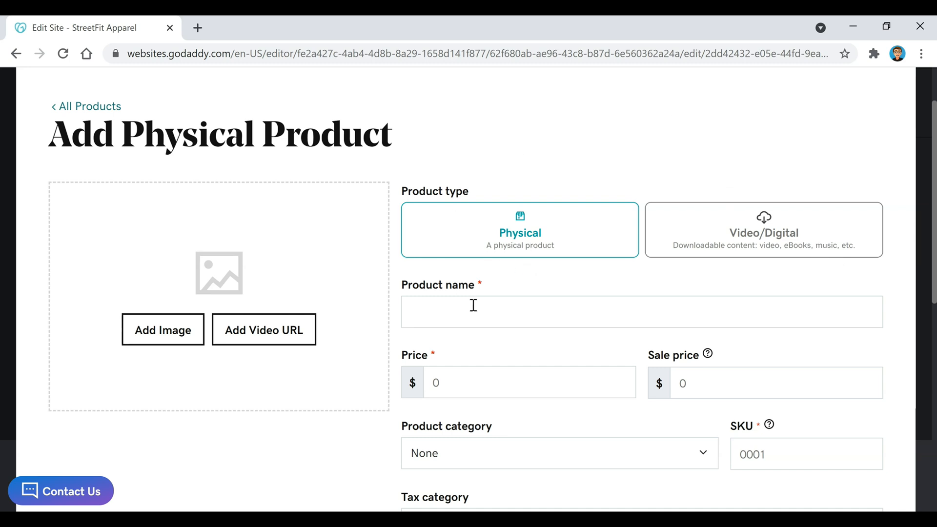
{"action": "left_click", "coordinate": [501, 314]}
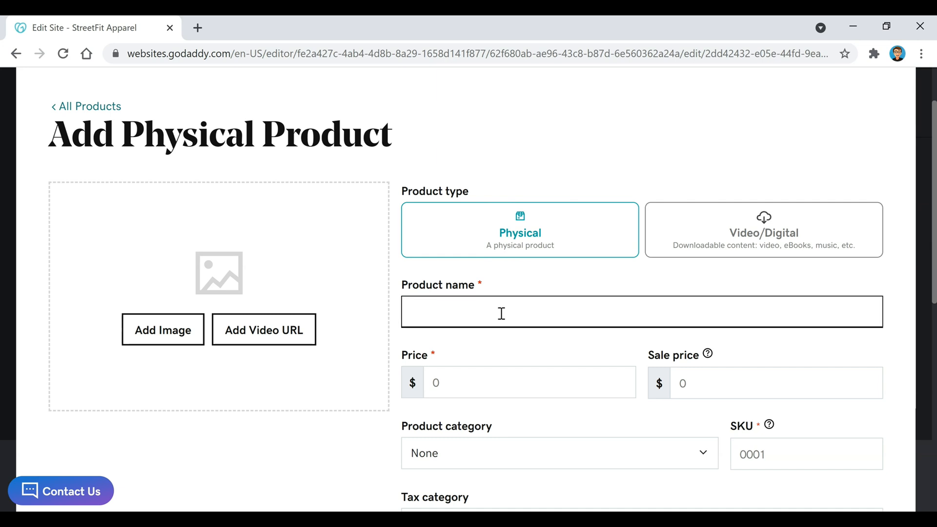
{"action": "type", "text": "StreetFit Plain Tee"}
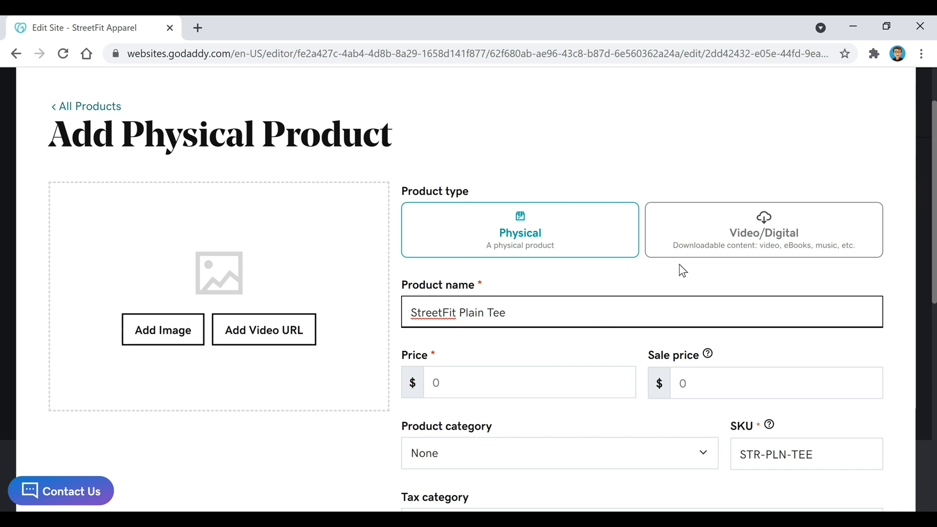
{"action": "left_click", "coordinate": [162, 334]}
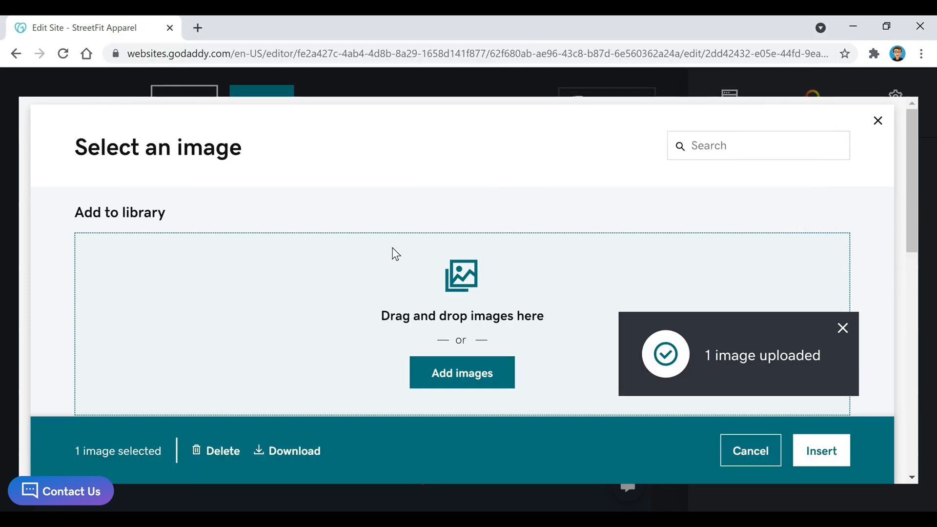
Insert the black t-shirt photo as the StreetFit Plain Tee product image
{"action": "left_click", "coordinate": [821, 450]}
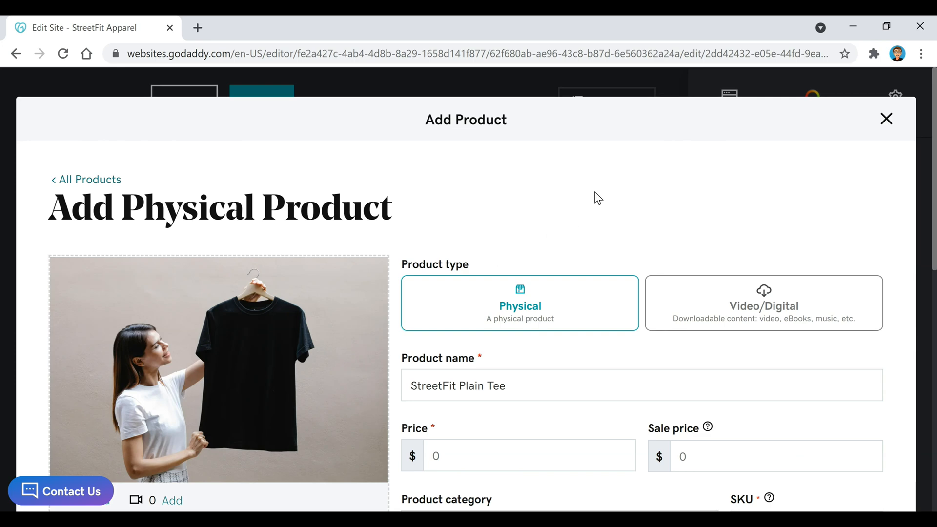
{"action": "scroll", "coordinate": [598, 199], "scroll_direction": "down", "scroll_amount": 3}
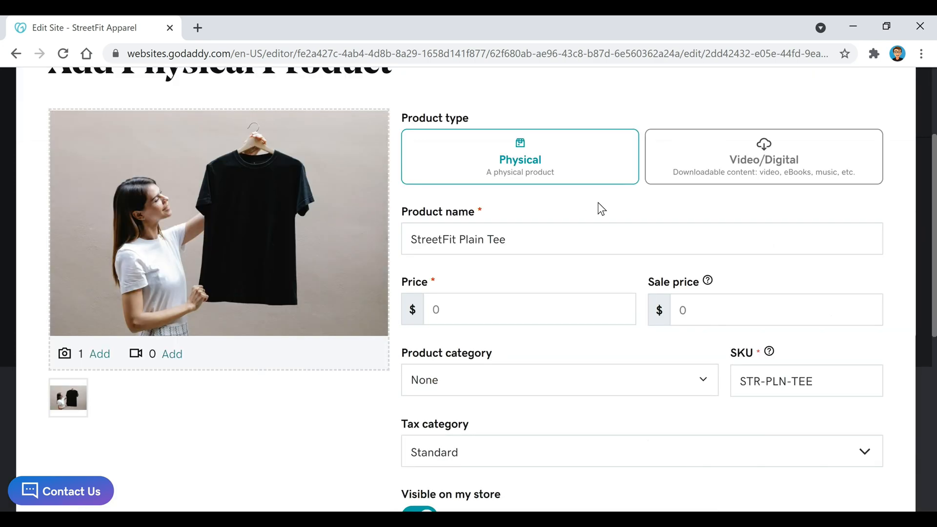
{"action": "scroll", "coordinate": [598, 199], "scroll_direction": "down", "scroll_amount": 2}
Price the tee at $20.00 with a $15.00 sale price, checking the sale price tooltip
{"action": "left_click", "coordinate": [505, 233]}
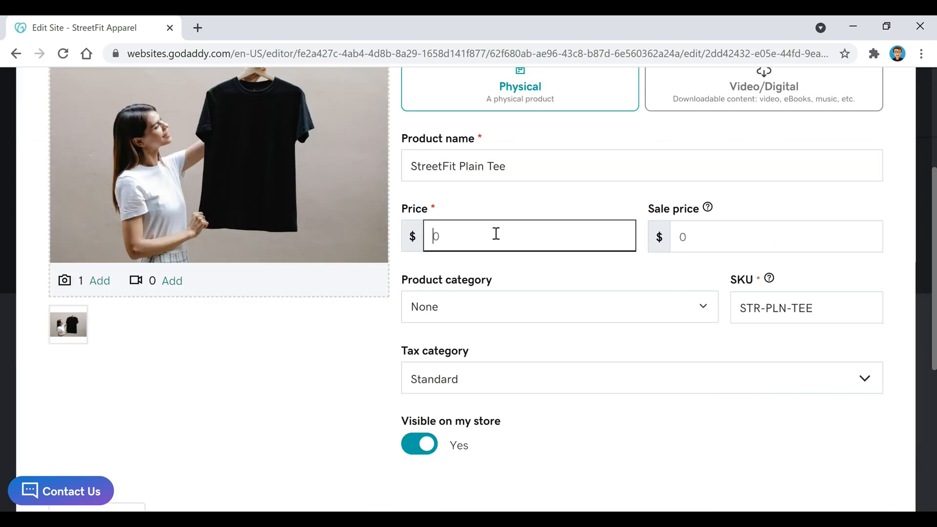
{"action": "type", "text": "20"}
{"action": "left_click", "coordinate": [546, 276]}
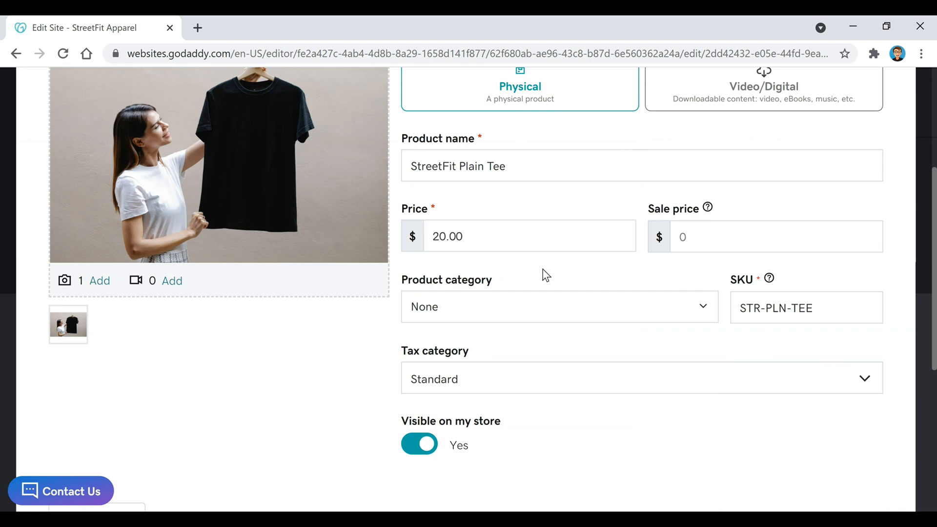
{"action": "left_click", "coordinate": [707, 210]}
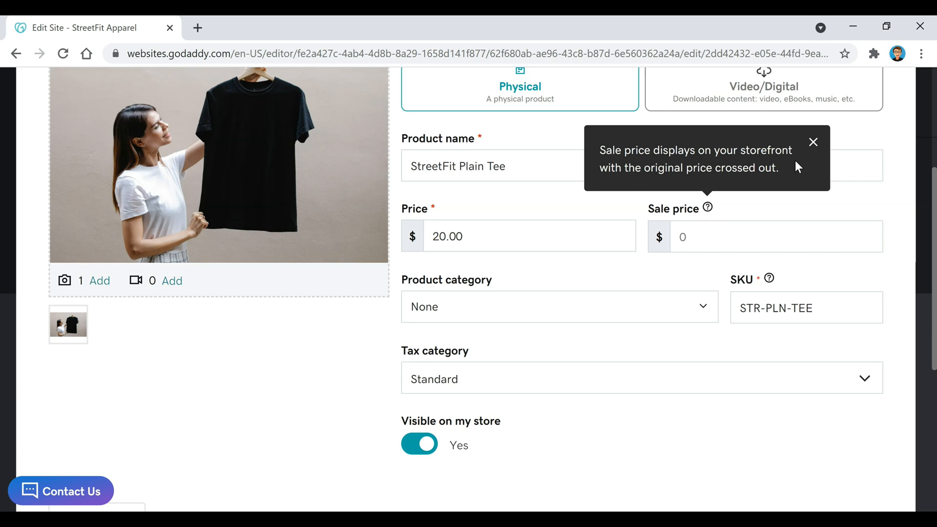
{"action": "left_click", "coordinate": [695, 229]}
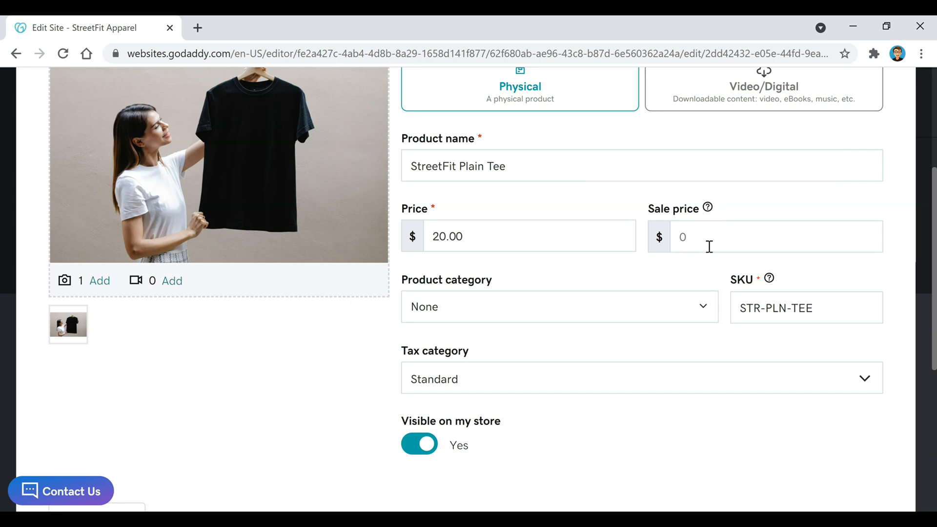
{"action": "left_click", "coordinate": [715, 242]}
{"action": "type", "text": "15"}
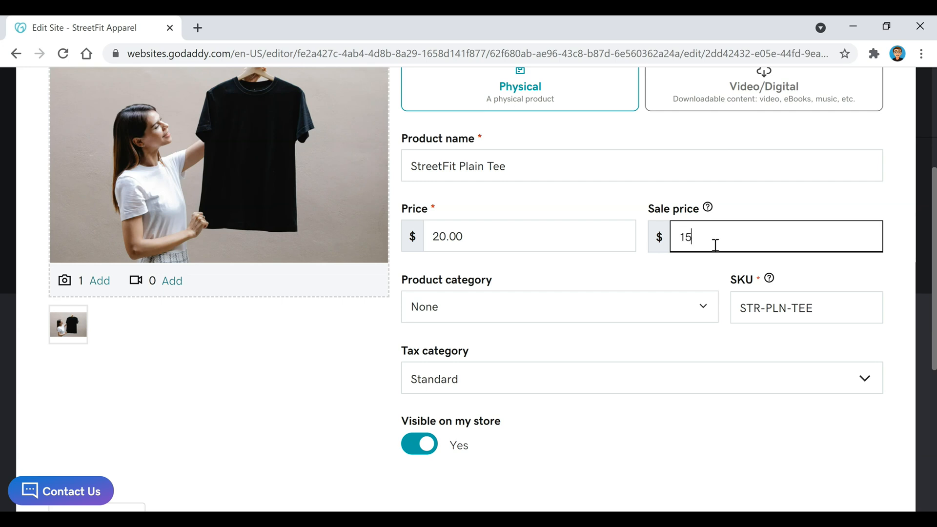
{"action": "left_click", "coordinate": [751, 191]}
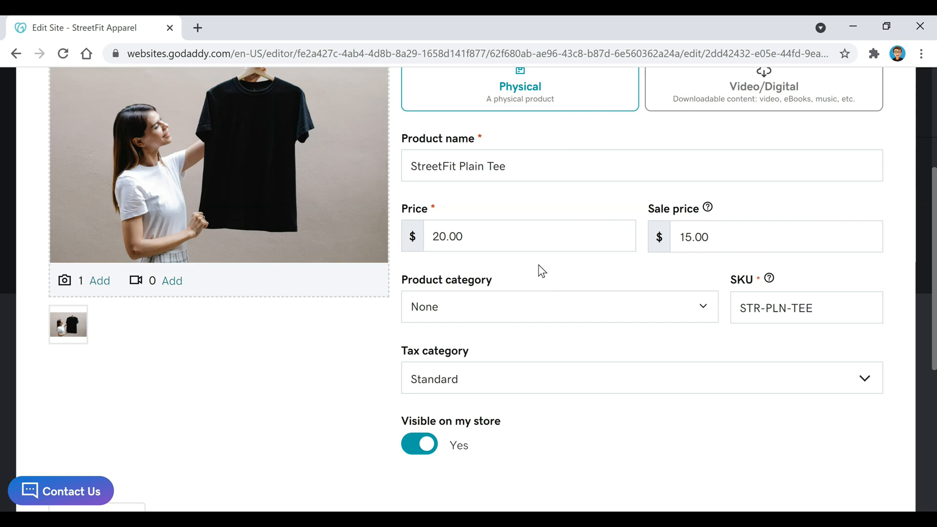
Review the product category choices and the SKU help without changing either
{"action": "left_click", "coordinate": [562, 307]}
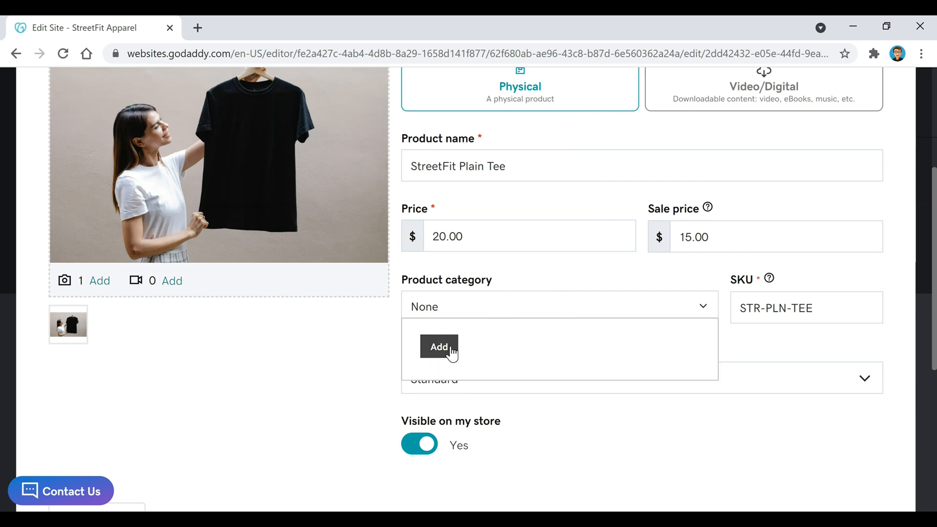
{"action": "left_click", "coordinate": [569, 272]}
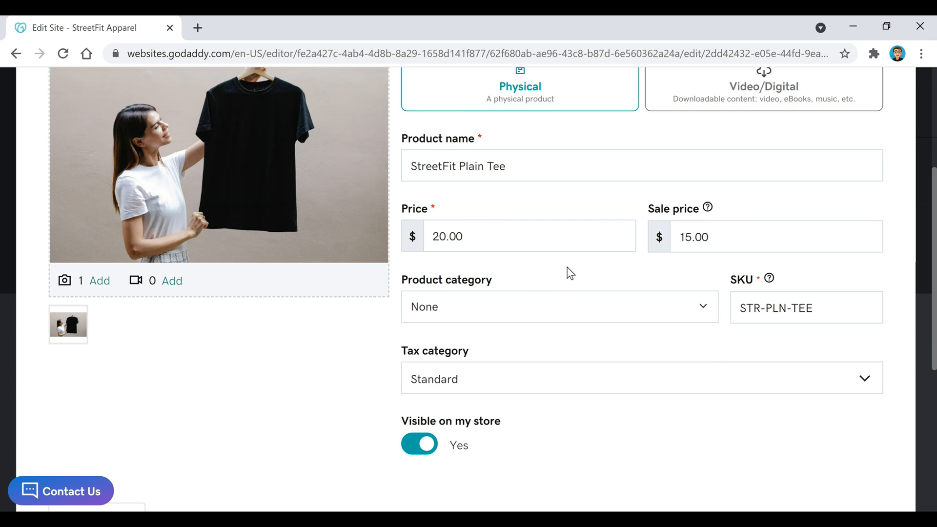
{"action": "left_click", "coordinate": [769, 280]}
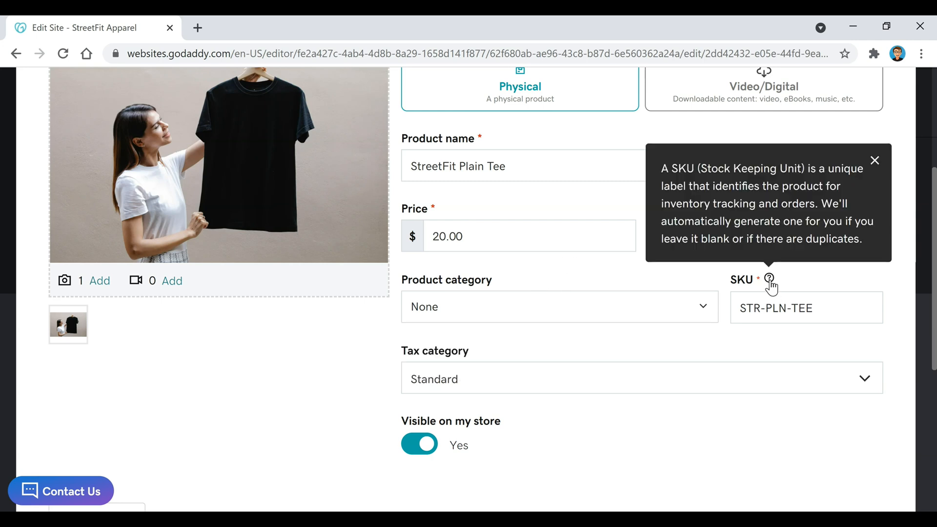
{"action": "left_click", "coordinate": [757, 317]}
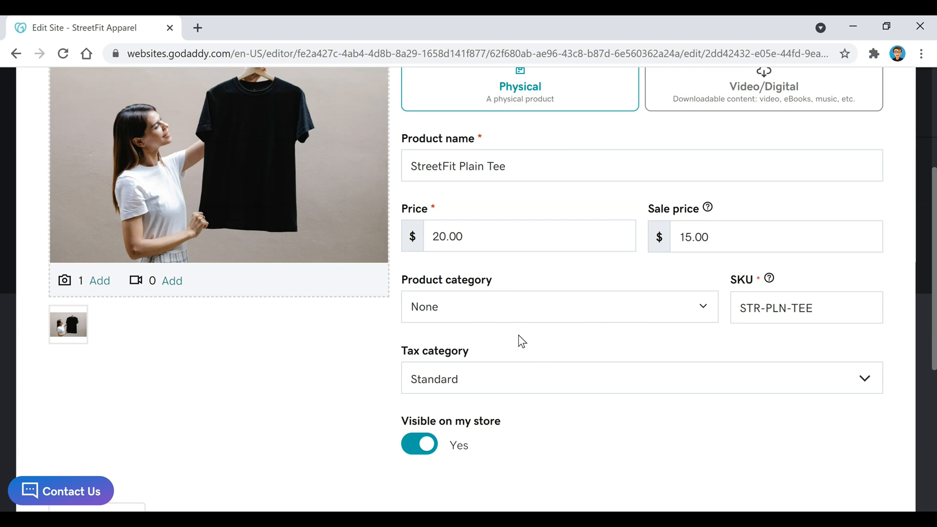
{"action": "scroll", "coordinate": [527, 374], "scroll_direction": "down", "scroll_amount": 1}
{"action": "scroll", "coordinate": [527, 373], "scroll_direction": "down", "scroll_amount": 1}
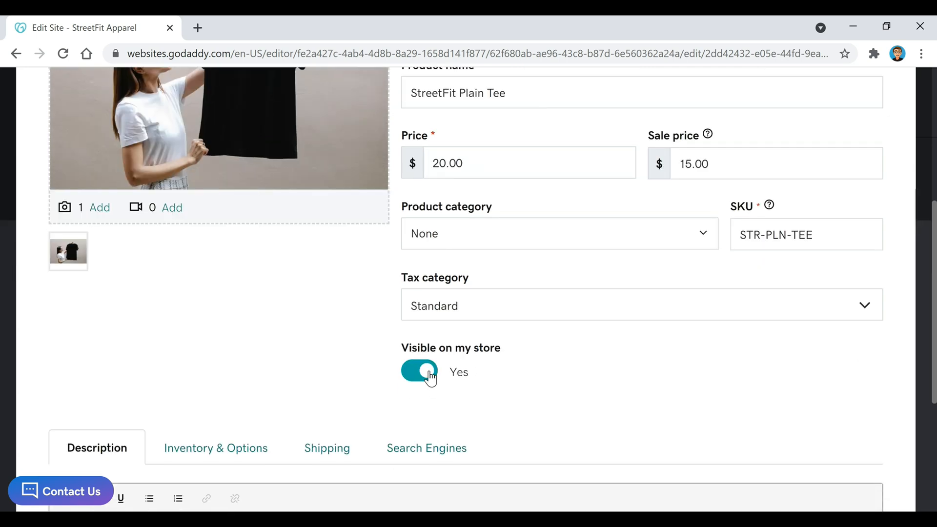
{"action": "scroll", "coordinate": [622, 364], "scroll_direction": "down", "scroll_amount": 2}
{"action": "scroll", "coordinate": [557, 329], "scroll_direction": "down", "scroll_amount": 1}
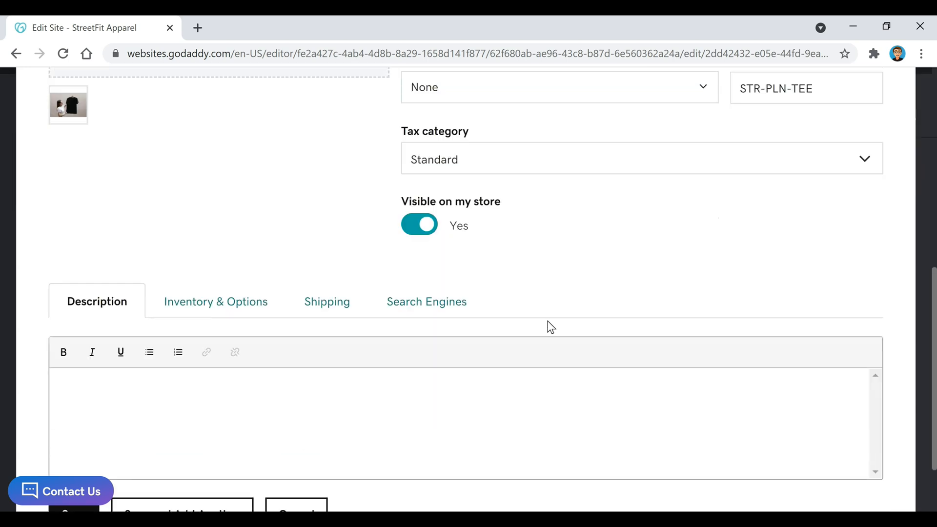
{"action": "scroll", "coordinate": [551, 327], "scroll_direction": "down", "scroll_amount": 1}
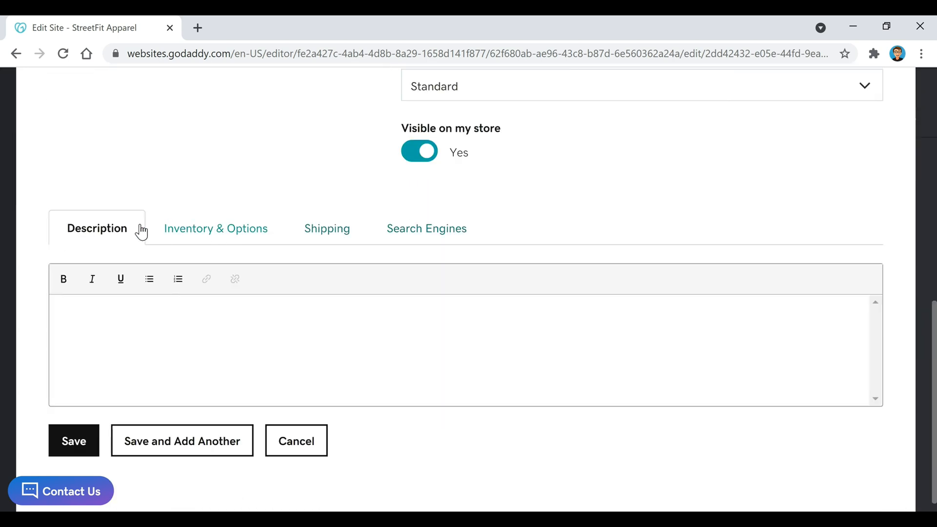
Paste the soft organic cotton description with fit, material and care lines
{"action": "left_click", "coordinate": [114, 344]}
{"action": "key", "text": "ctrl+v"}
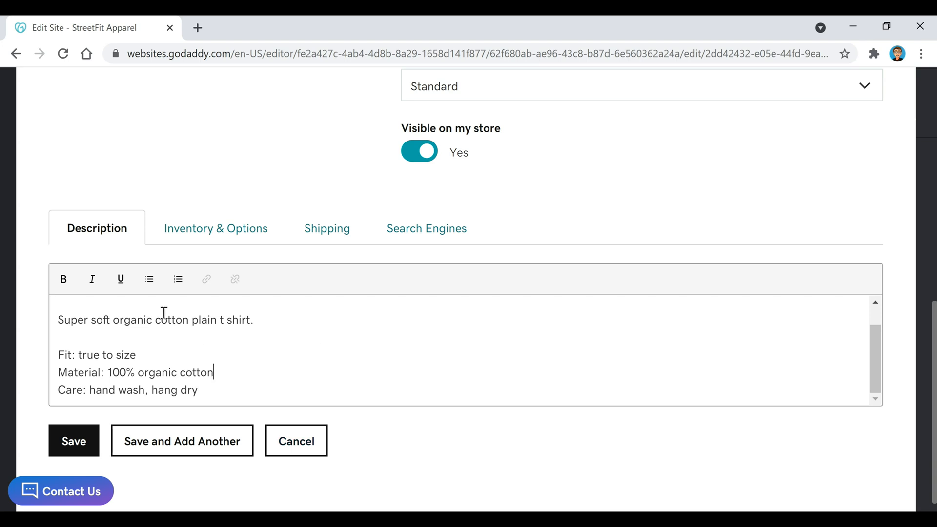
Review inventory settings (tracking on, quantity 1, backorders allowed) and start a new option
{"action": "left_click", "coordinate": [215, 233]}
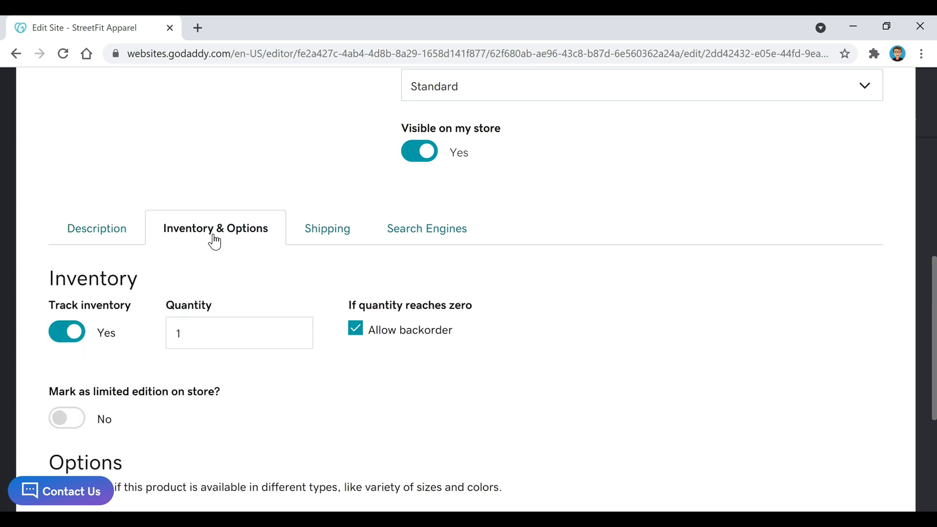
{"action": "scroll", "coordinate": [400, 357], "scroll_direction": "down", "scroll_amount": 1}
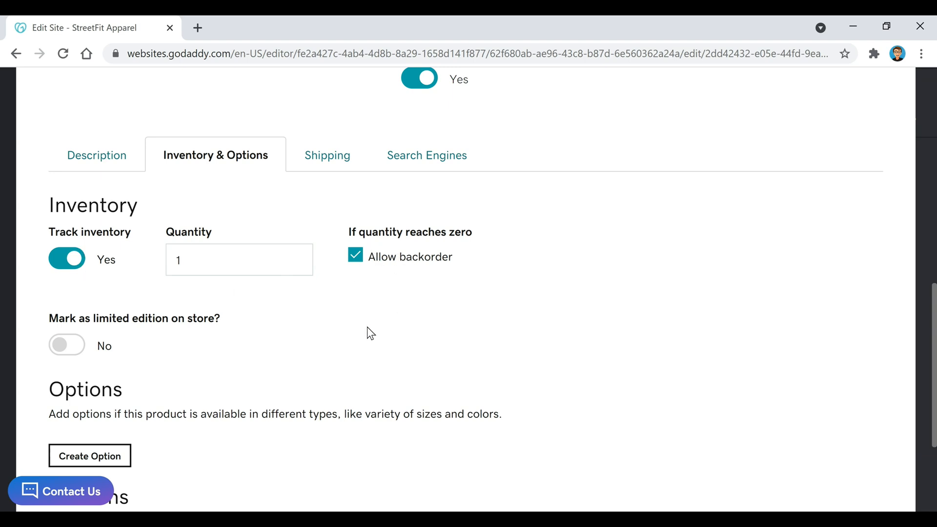
{"action": "scroll", "coordinate": [369, 333], "scroll_direction": "down", "scroll_amount": 2}
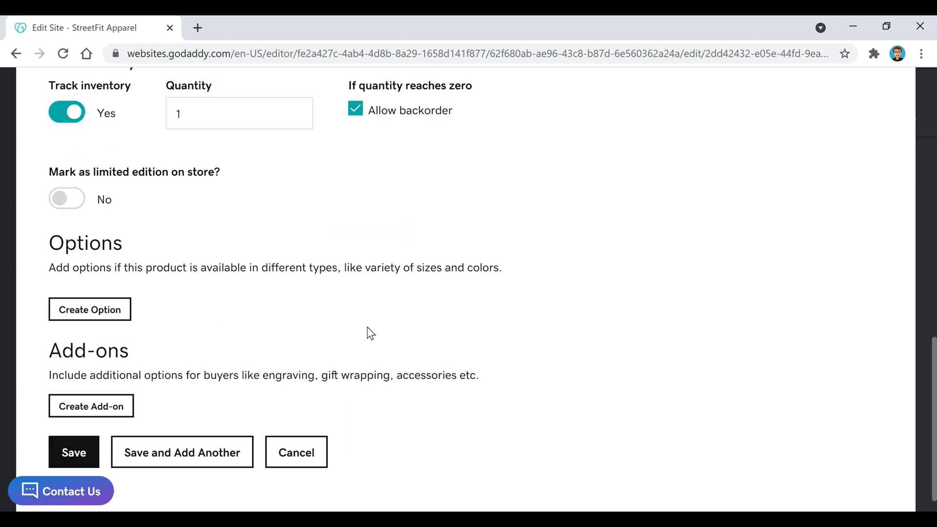
{"action": "left_click", "coordinate": [120, 310]}
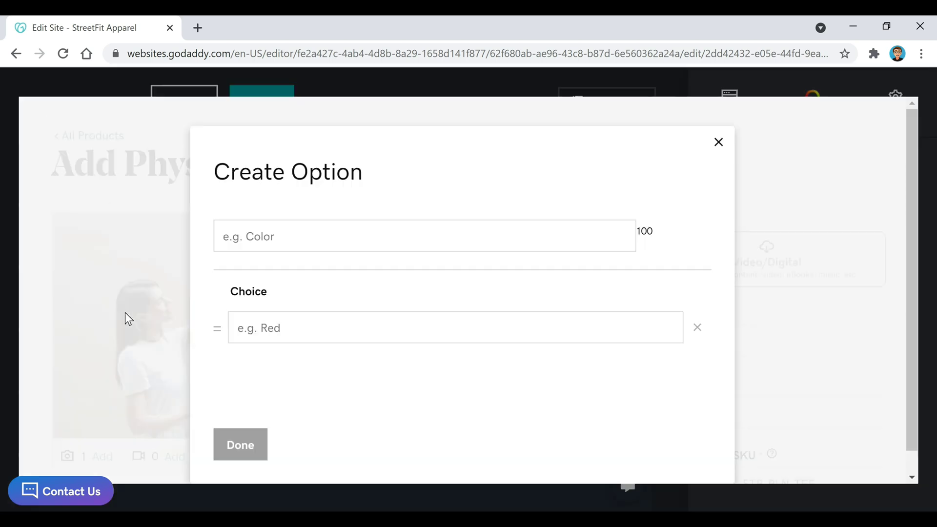
Create a Size option with choices Small, Medium, Large and XL
{"action": "left_click", "coordinate": [442, 238]}
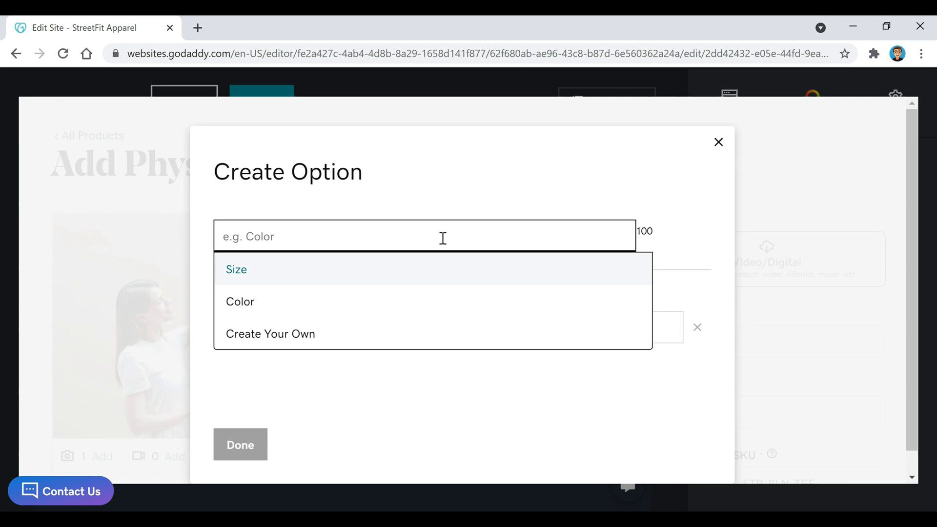
{"action": "left_click", "coordinate": [402, 370]}
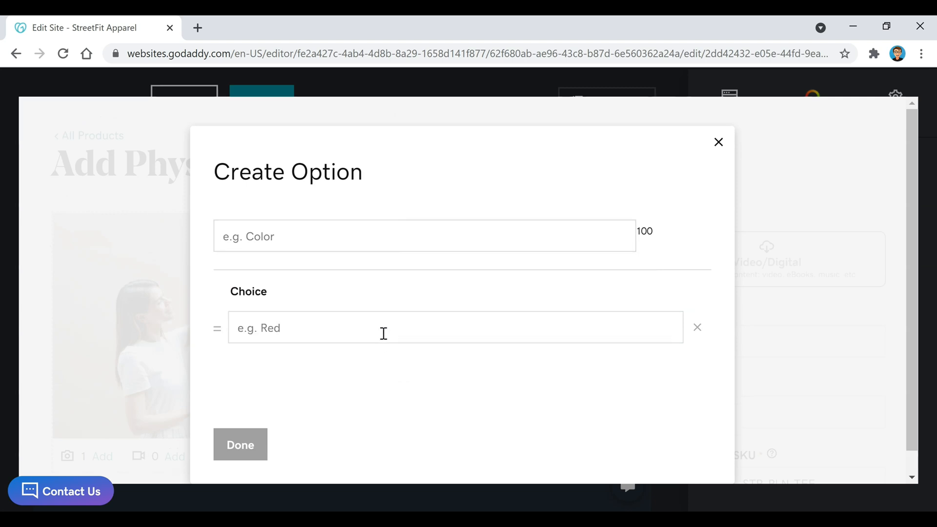
{"action": "left_click", "coordinate": [387, 233]}
{"action": "type", "text": "Size"}
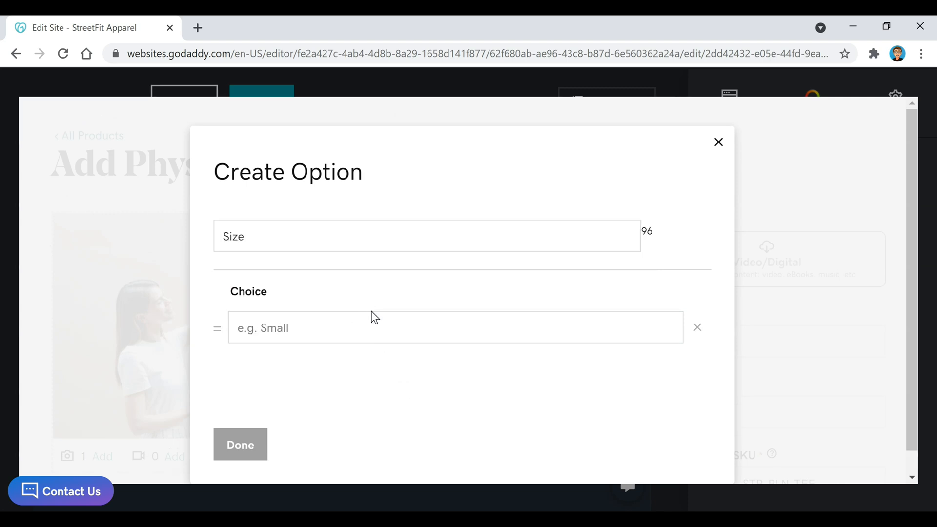
{"action": "left_click", "coordinate": [356, 333]}
{"action": "type", "text": "Small"}
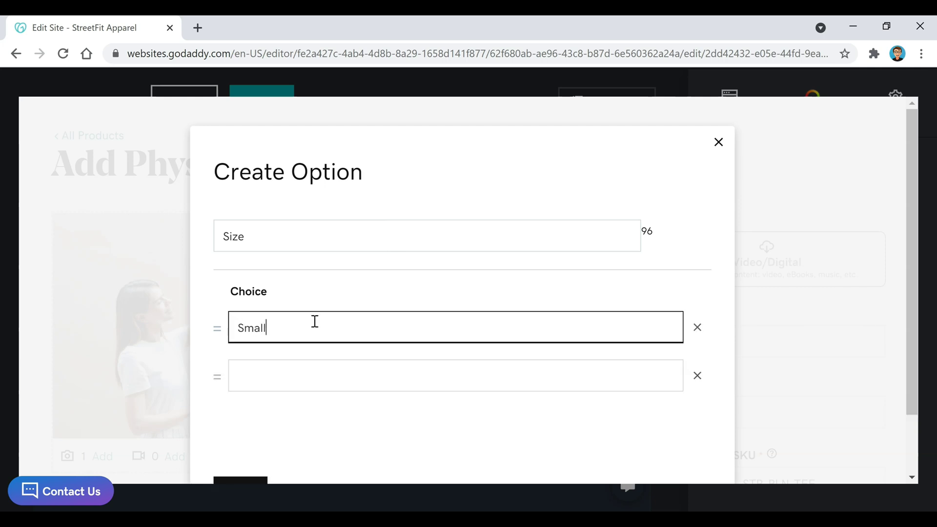
{"action": "key", "text": "Tab"}
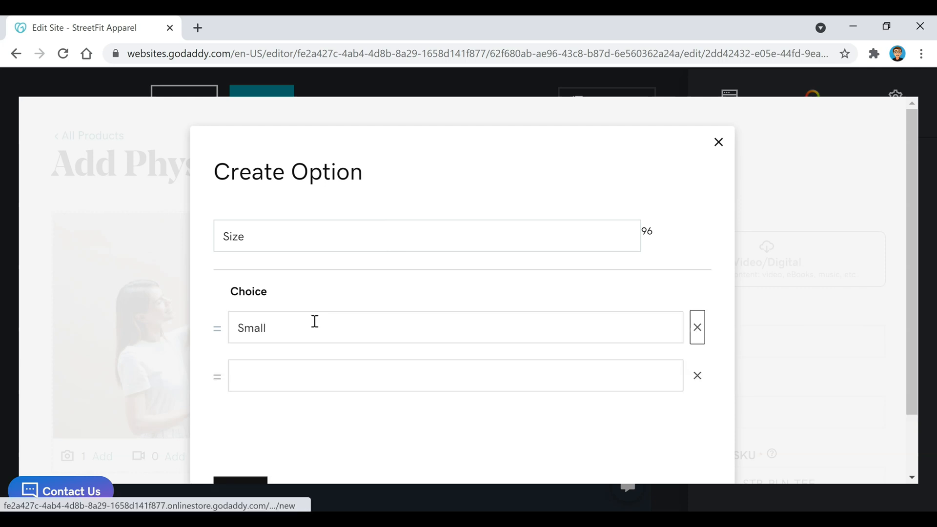
{"action": "key", "text": "Tab"}
{"action": "type", "text": "Med"}
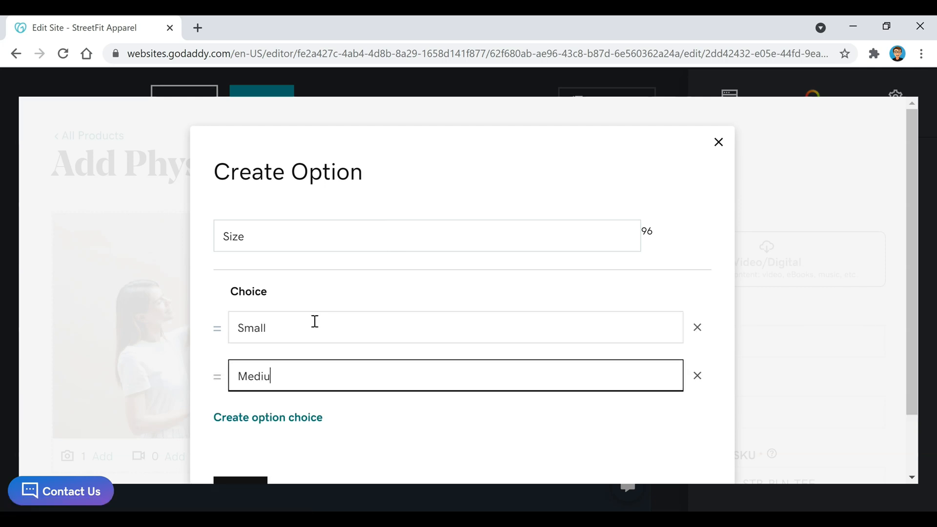
{"action": "left_click", "coordinate": [310, 420]}
{"action": "type", "text": "L"}
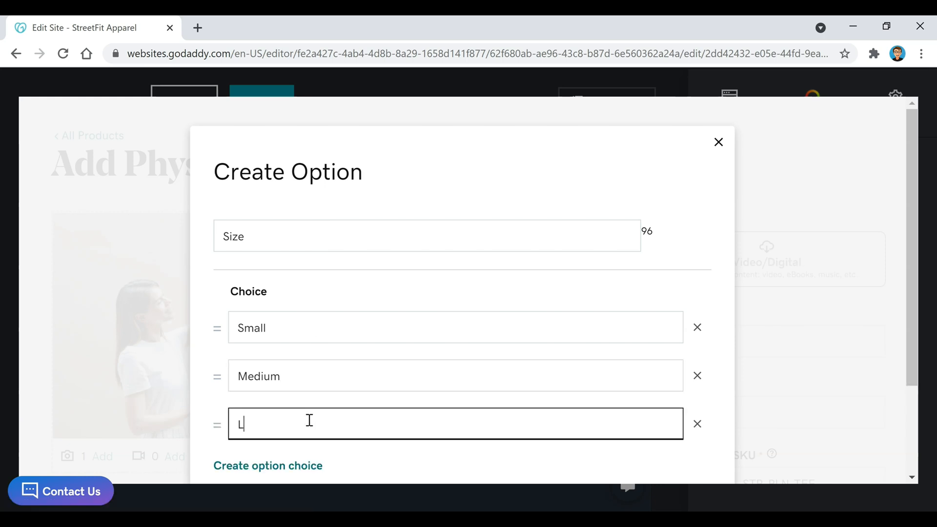
{"action": "type", "text": "arge"}
{"action": "left_click", "coordinate": [316, 466]}
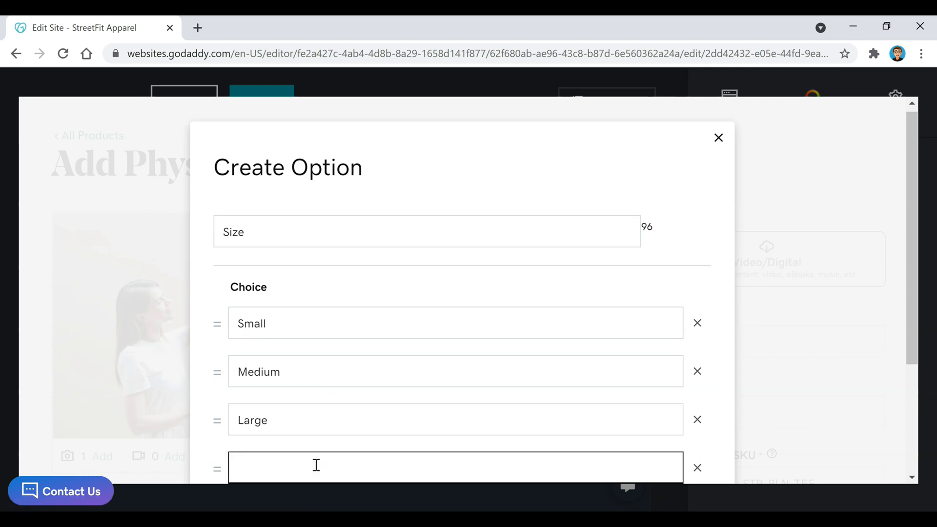
{"action": "type", "text": "XL"}
{"action": "scroll", "coordinate": [325, 321], "scroll_direction": "up", "scroll_amount": 1}
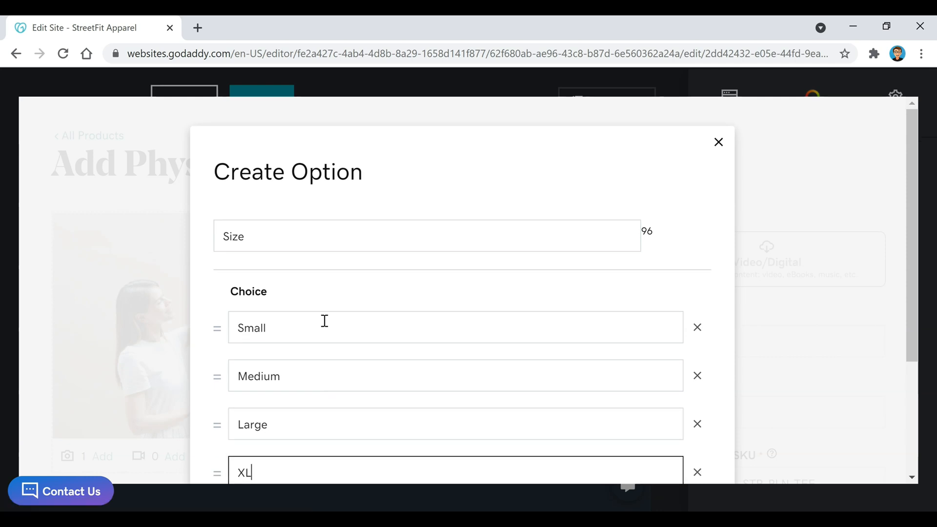
{"action": "scroll", "coordinate": [324, 321], "scroll_direction": "down", "scroll_amount": 3}
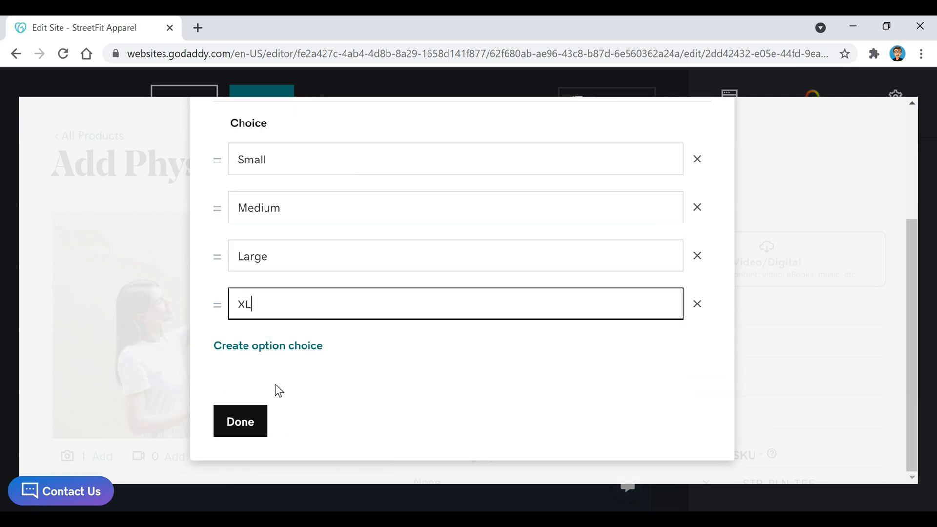
{"action": "left_click", "coordinate": [246, 421]}
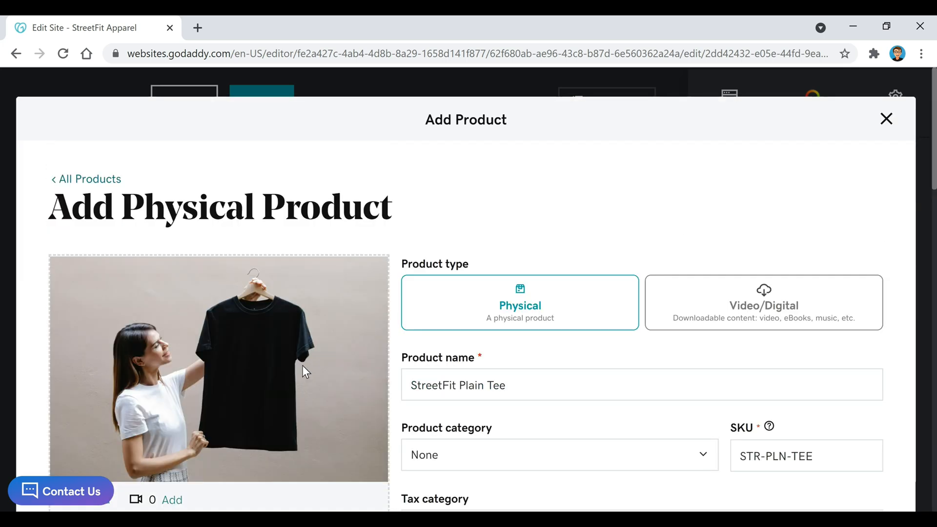
{"action": "scroll", "coordinate": [517, 448], "scroll_direction": "down", "scroll_amount": 1}
{"action": "scroll", "coordinate": [517, 449], "scroll_direction": "down", "scroll_amount": 3}
{"action": "scroll", "coordinate": [483, 439], "scroll_direction": "down", "scroll_amount": 2}
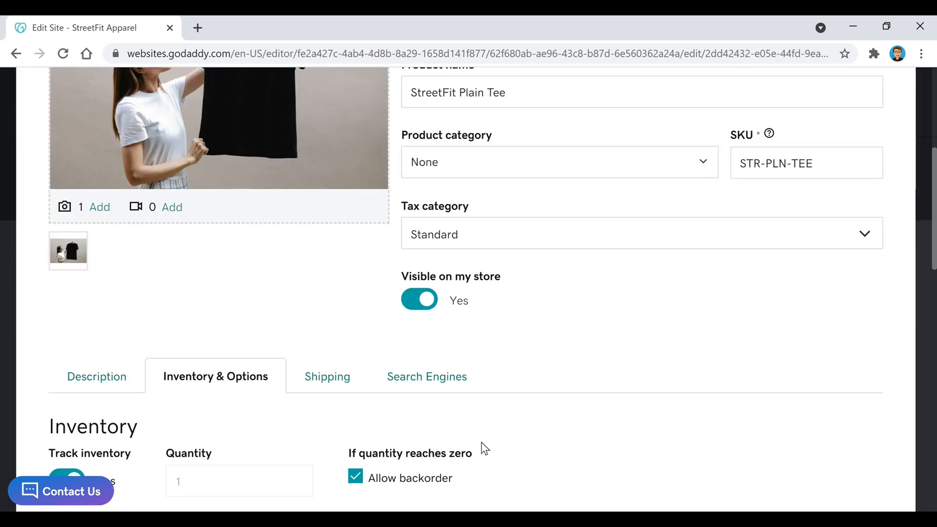
{"action": "scroll", "coordinate": [439, 424], "scroll_direction": "down", "scroll_amount": 3}
{"action": "scroll", "coordinate": [339, 409], "scroll_direction": "down", "scroll_amount": 1}
{"action": "scroll", "coordinate": [339, 408], "scroll_direction": "down", "scroll_amount": 1}
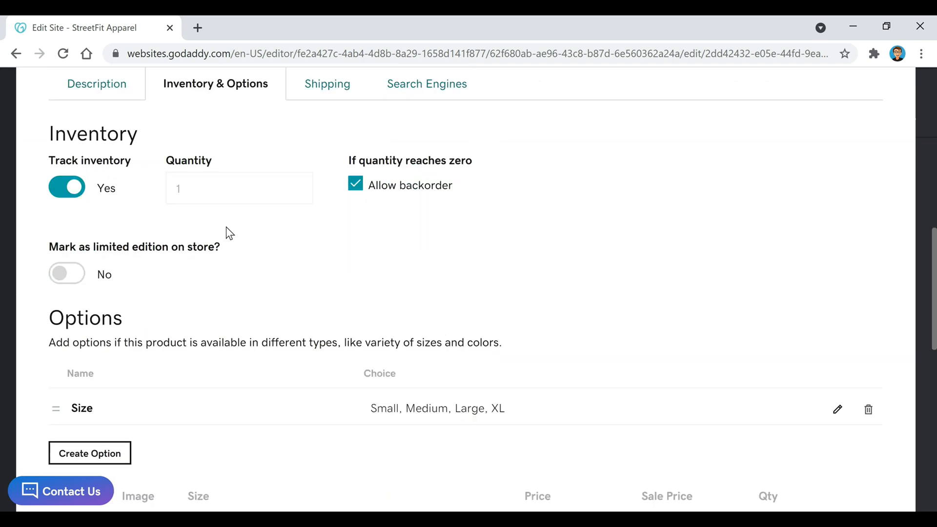
{"action": "scroll", "coordinate": [251, 254], "scroll_direction": "down", "scroll_amount": 1}
Create a Color option with choices Black, White, Red and Green
{"action": "left_click", "coordinate": [90, 380]}
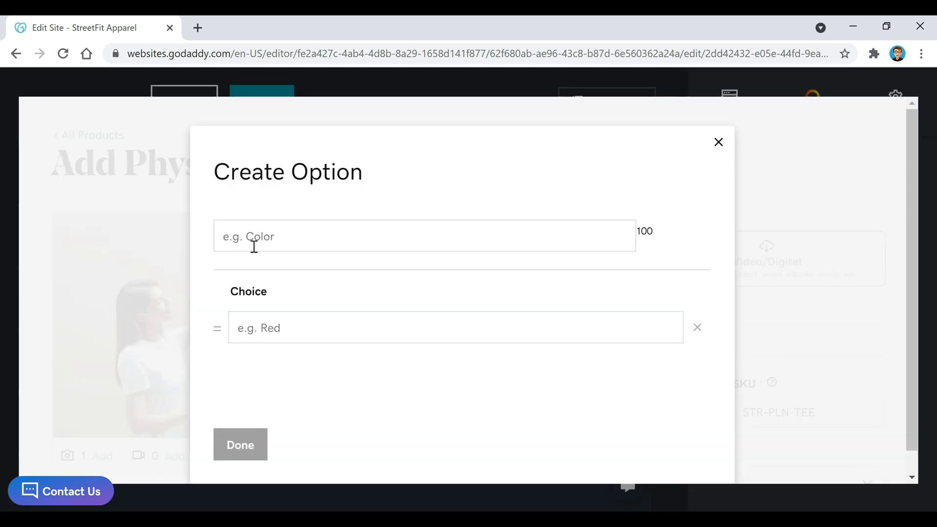
{"action": "left_click", "coordinate": [334, 236]}
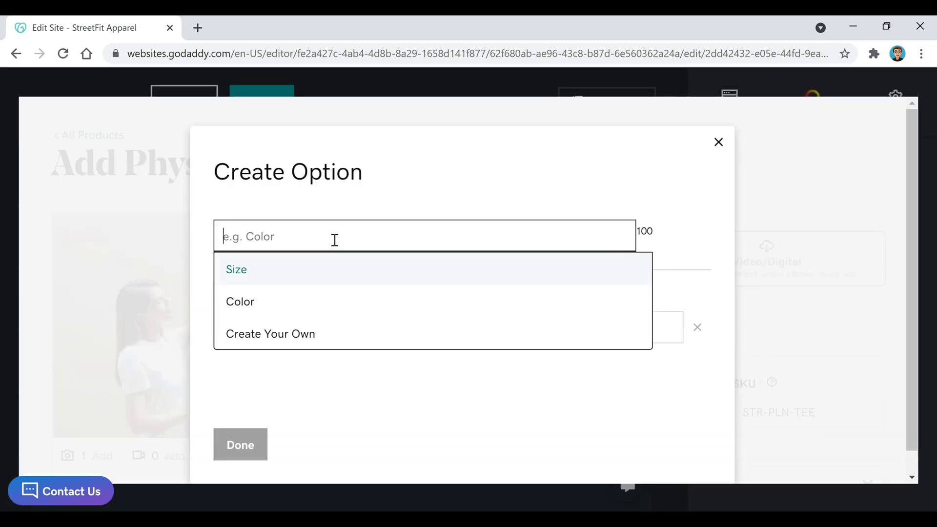
{"action": "left_click", "coordinate": [259, 301]}
{"action": "left_click", "coordinate": [303, 328]}
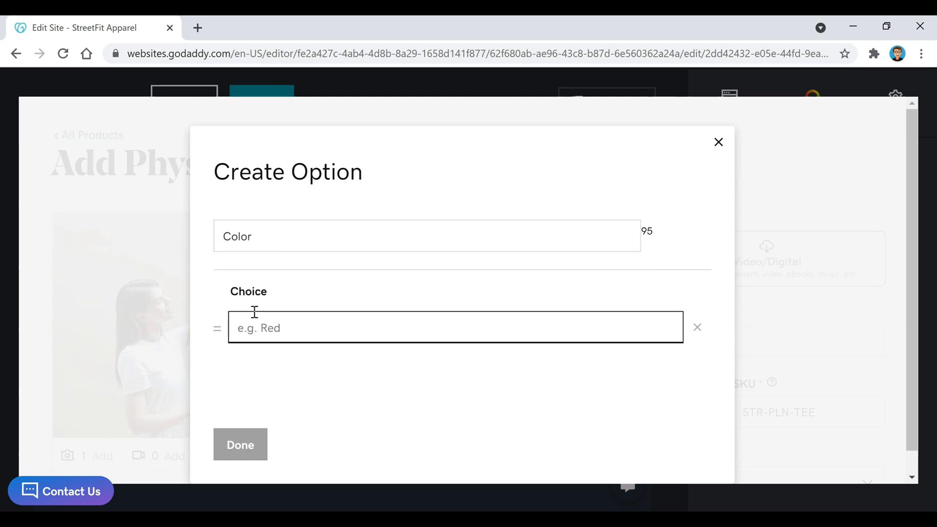
{"action": "type", "text": "Black"}
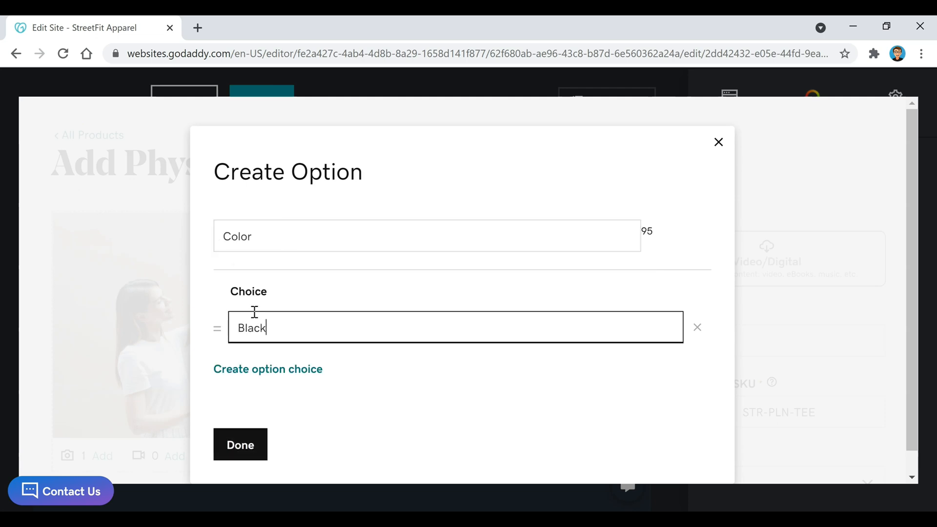
{"action": "left_click", "coordinate": [271, 370]}
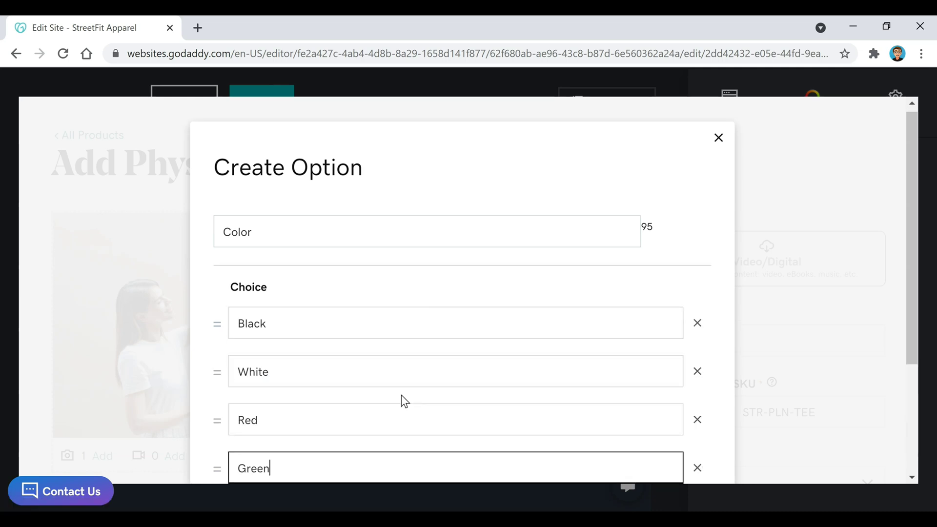
{"action": "scroll", "coordinate": [402, 394], "scroll_direction": "down", "scroll_amount": 3}
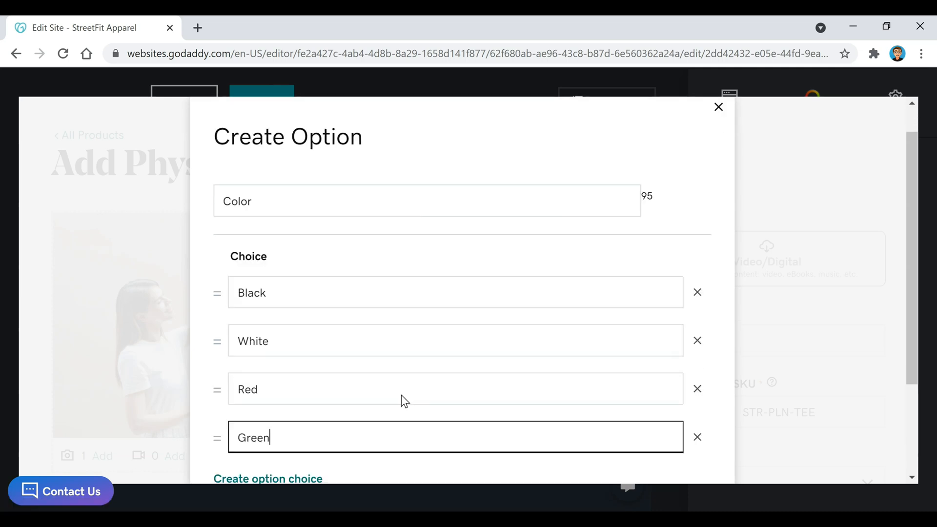
{"action": "scroll", "coordinate": [401, 395], "scroll_direction": "down", "scroll_amount": 3}
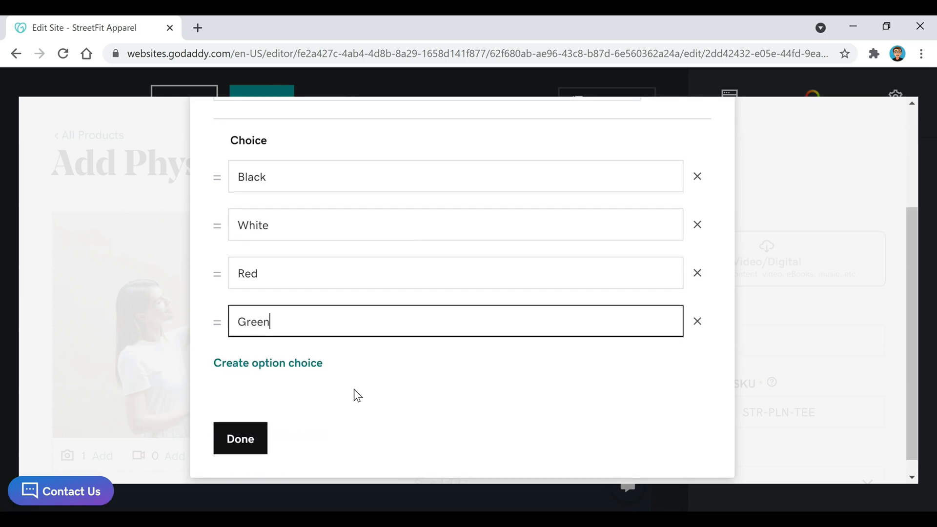
{"action": "left_click", "coordinate": [241, 422]}
{"action": "scroll", "coordinate": [417, 388], "scroll_direction": "down", "scroll_amount": 5}
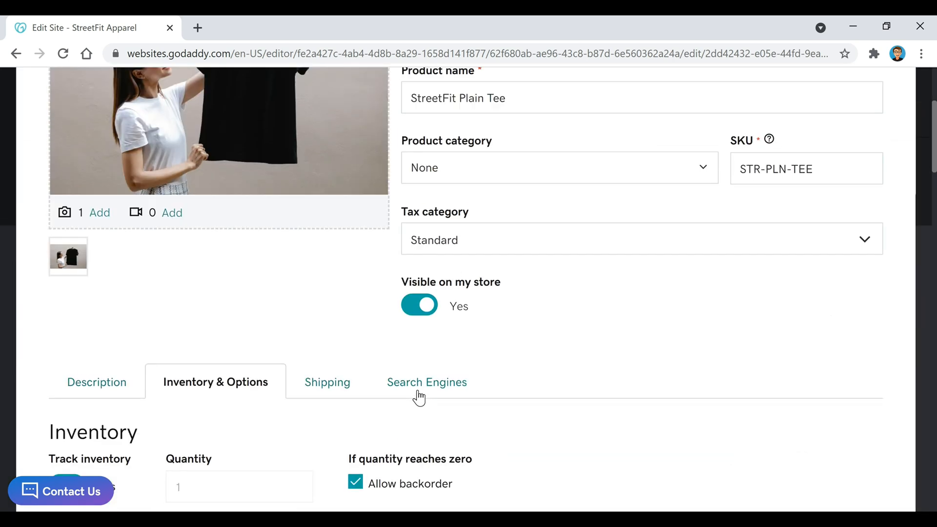
{"action": "scroll", "coordinate": [271, 388], "scroll_direction": "down", "scroll_amount": 3}
{"action": "scroll", "coordinate": [268, 387], "scroll_direction": "down", "scroll_amount": 3}
{"action": "scroll", "coordinate": [268, 387], "scroll_direction": "down", "scroll_amount": 2}
{"action": "scroll", "coordinate": [267, 387], "scroll_direction": "down", "scroll_amount": 3}
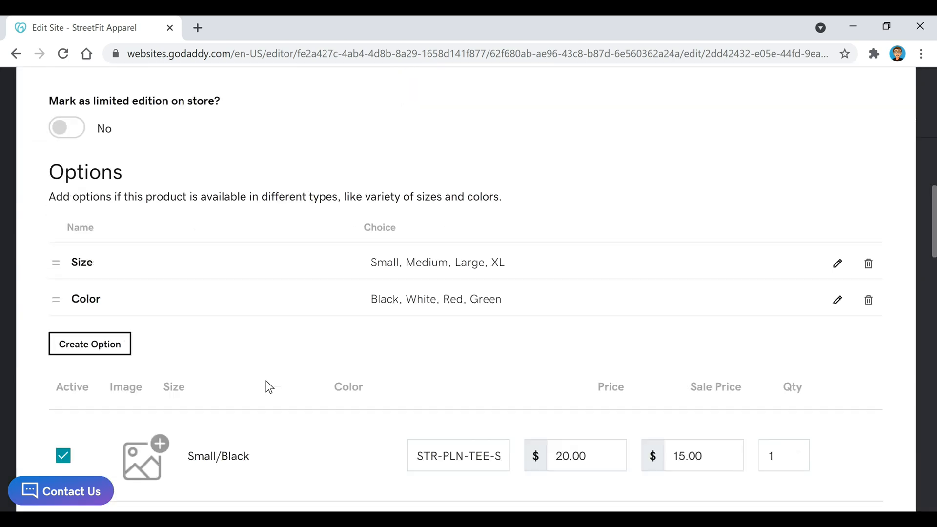
{"action": "scroll", "coordinate": [282, 160], "scroll_direction": "down", "scroll_amount": 2}
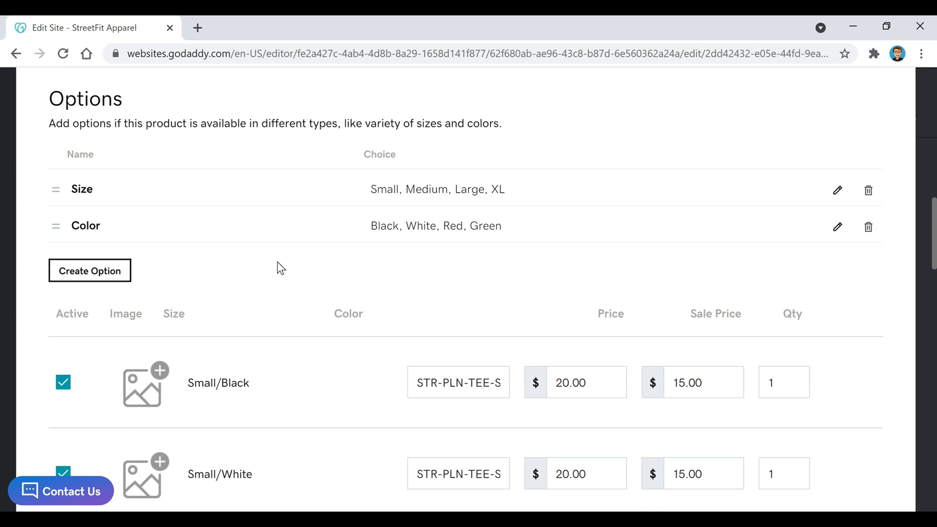
{"action": "scroll", "coordinate": [277, 262], "scroll_direction": "down", "scroll_amount": 2}
{"action": "scroll", "coordinate": [278, 262], "scroll_direction": "down", "scroll_amount": 3}
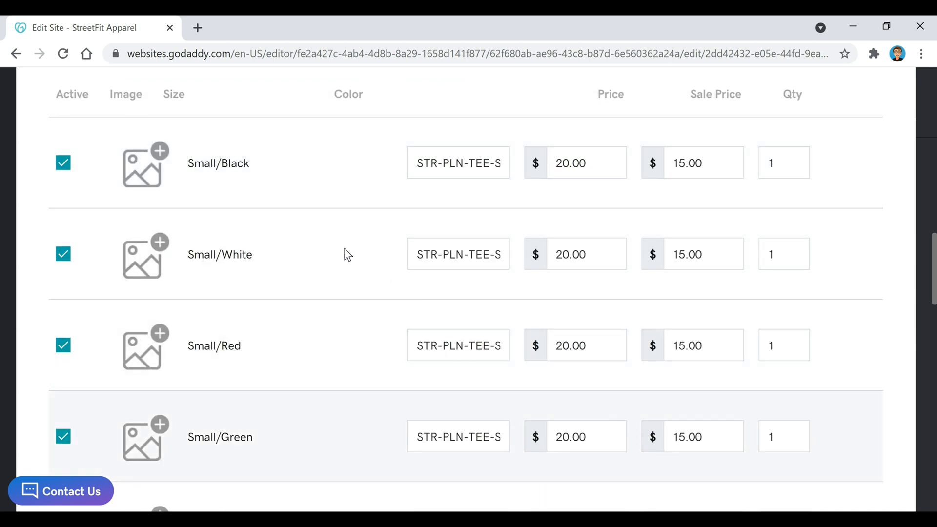
{"action": "scroll", "coordinate": [273, 254], "scroll_direction": "down", "scroll_amount": 5}
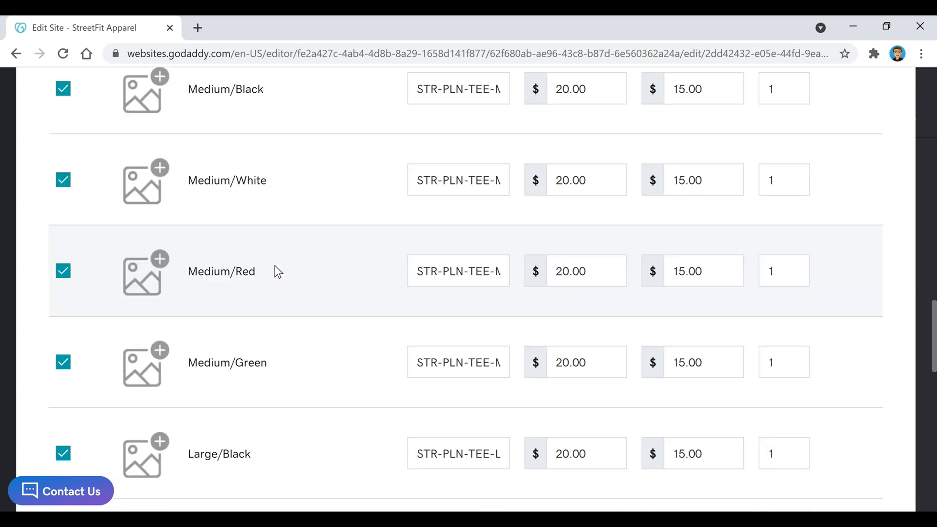
{"action": "scroll", "coordinate": [279, 272], "scroll_direction": "up", "scroll_amount": 10}
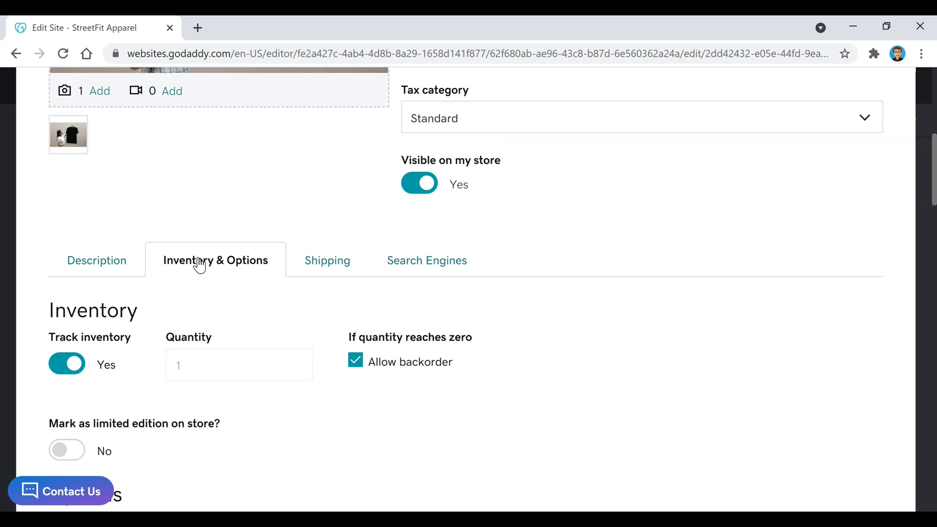
Set the tee to always ship free and save the product
{"action": "left_click", "coordinate": [336, 264]}
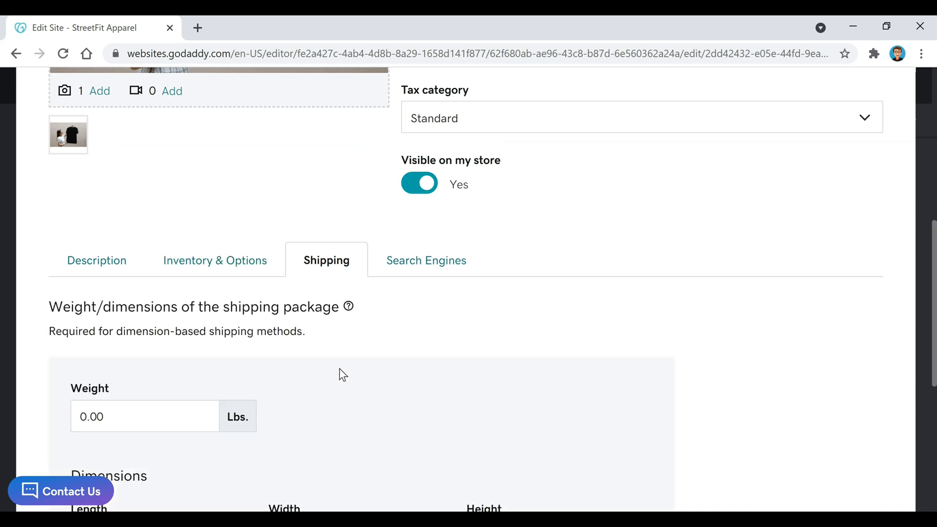
{"action": "scroll", "coordinate": [333, 372], "scroll_direction": "down", "scroll_amount": 2}
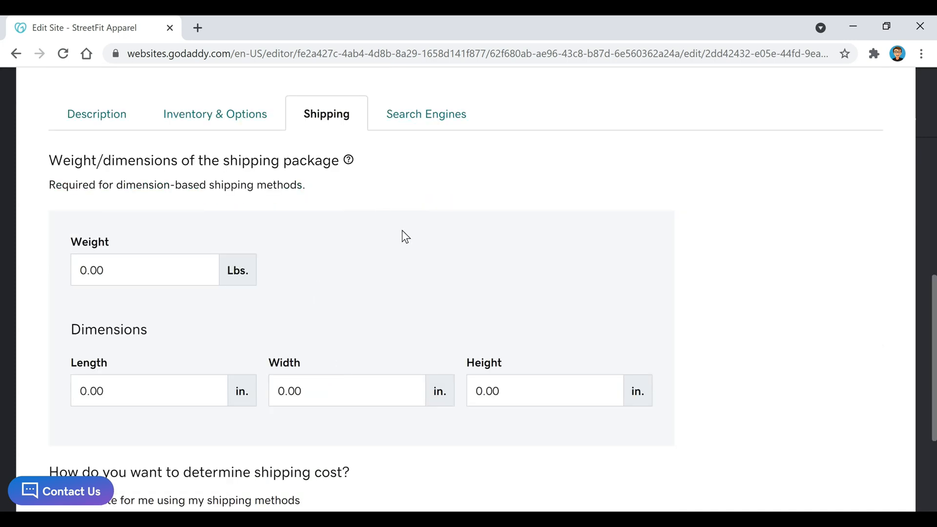
{"action": "scroll", "coordinate": [384, 267], "scroll_direction": "down", "scroll_amount": 3}
{"action": "scroll", "coordinate": [384, 277], "scroll_direction": "down", "scroll_amount": 1}
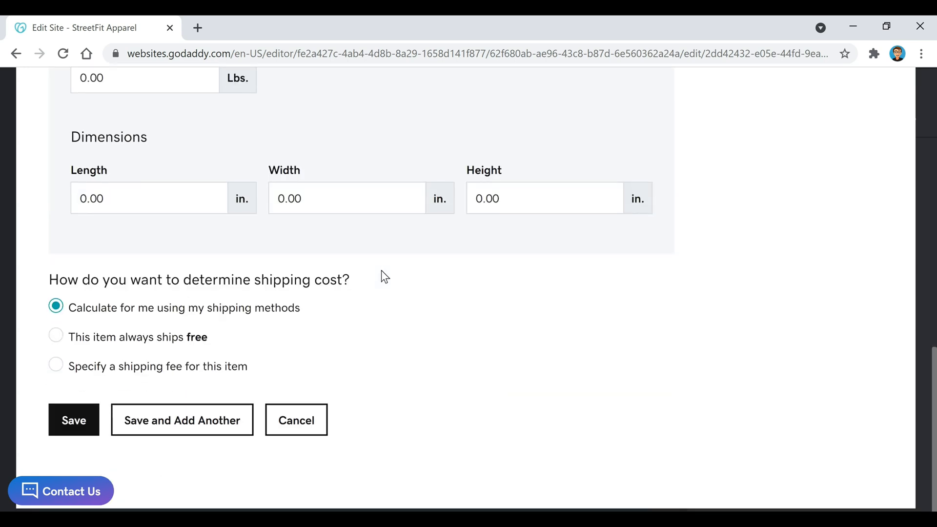
{"action": "left_click", "coordinate": [139, 341]}
{"action": "left_click", "coordinate": [74, 420]}
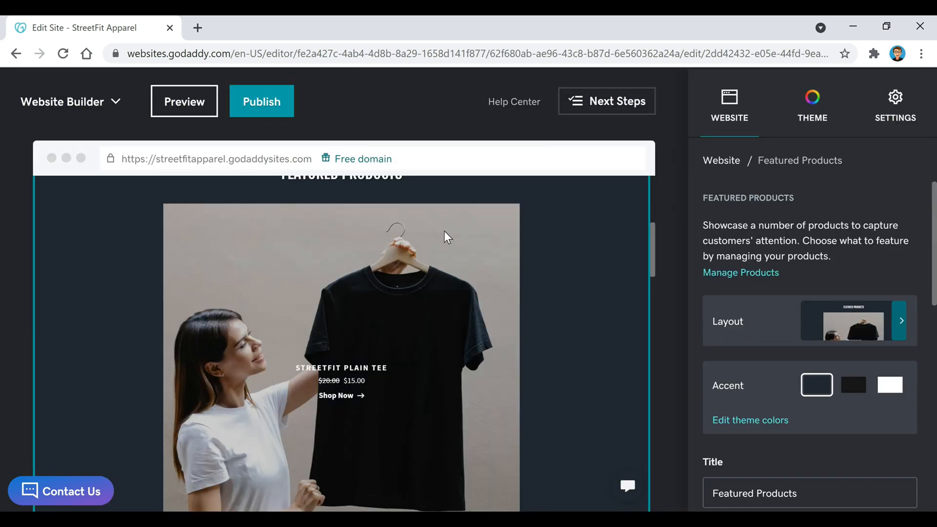
{"action": "scroll", "coordinate": [619, 338], "scroll_direction": "down", "scroll_amount": 1}
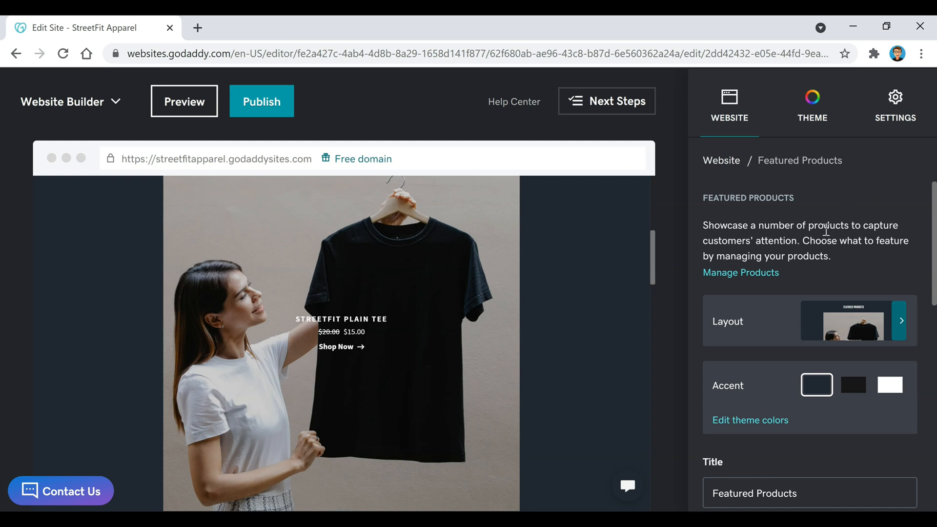
{"action": "scroll", "coordinate": [836, 220], "scroll_direction": "down", "scroll_amount": 1}
Try black and white accents, keep the dark navy accent, check the section title and finish
{"action": "left_click", "coordinate": [854, 314]}
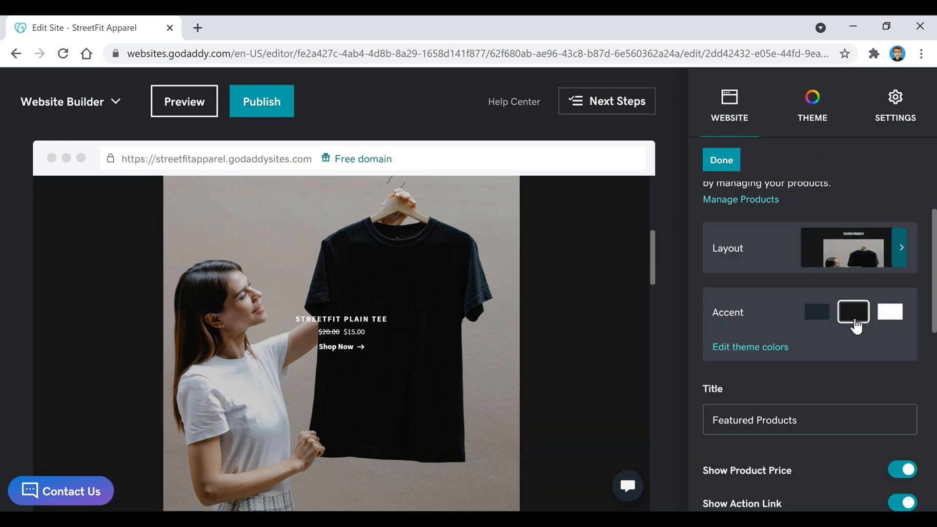
{"action": "left_click", "coordinate": [891, 313]}
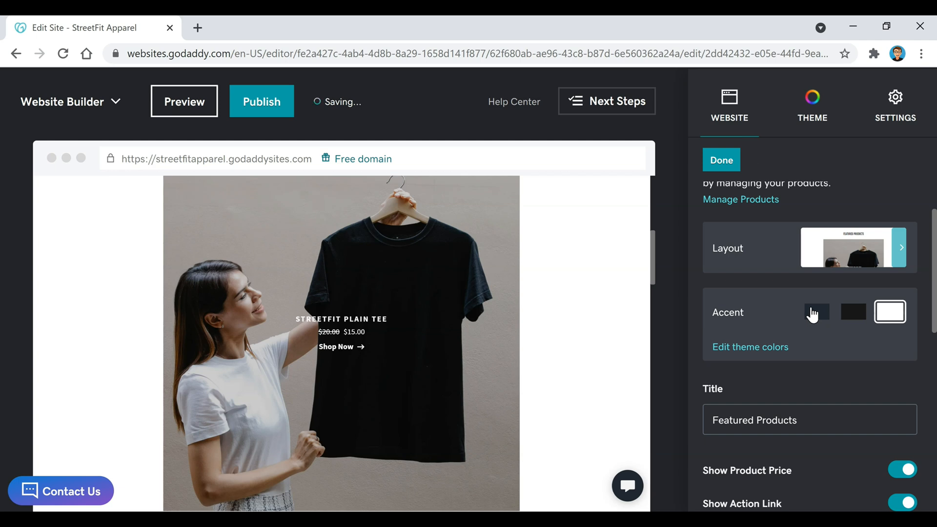
{"action": "left_click", "coordinate": [815, 313]}
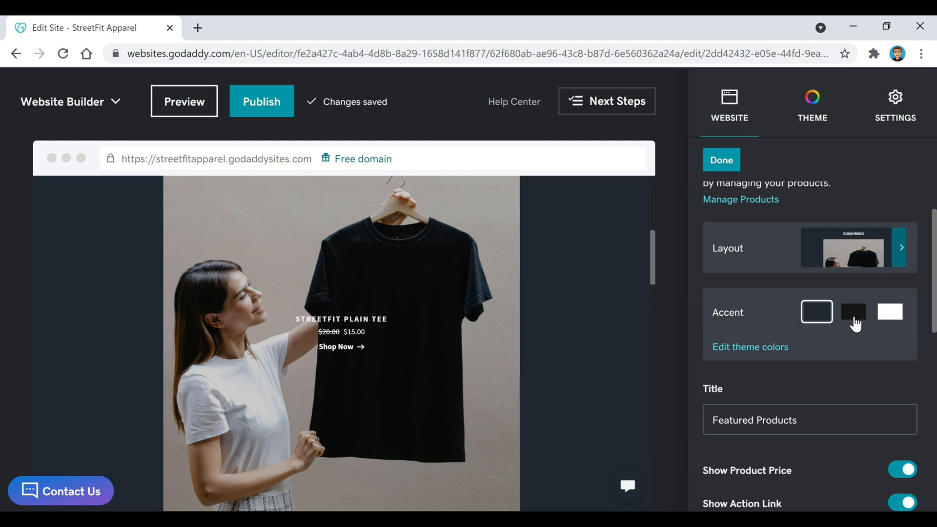
{"action": "scroll", "coordinate": [805, 293], "scroll_direction": "down", "scroll_amount": 3}
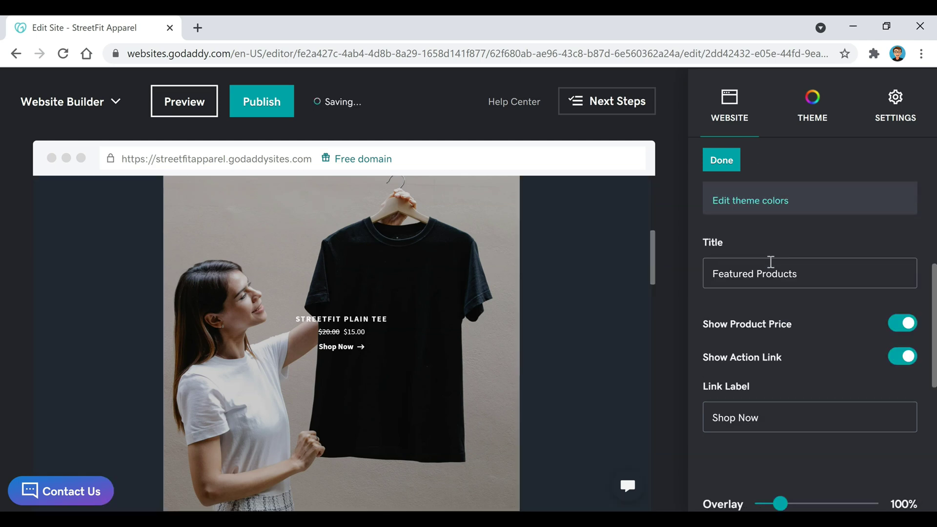
{"action": "left_click", "coordinate": [812, 275]}
{"action": "scroll", "coordinate": [486, 303], "scroll_direction": "up", "scroll_amount": 2}
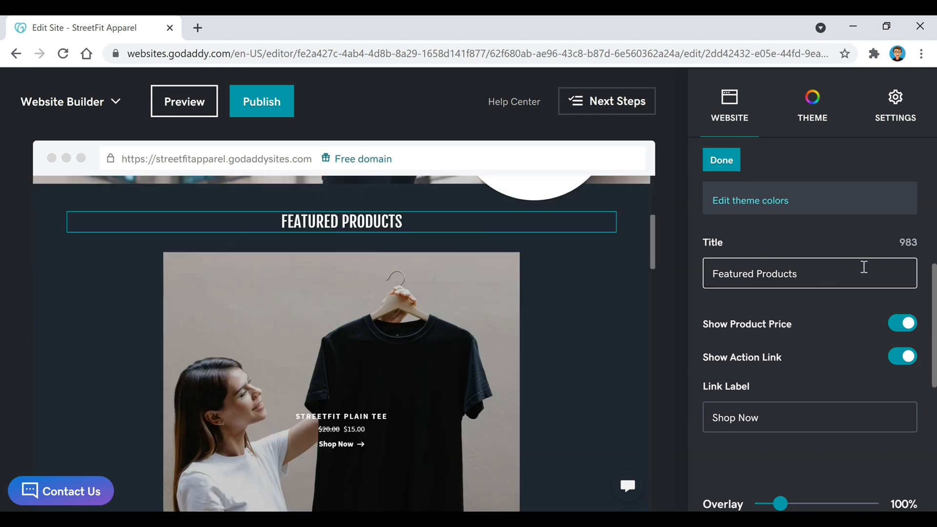
{"action": "scroll", "coordinate": [871, 286], "scroll_direction": "down", "scroll_amount": 1}
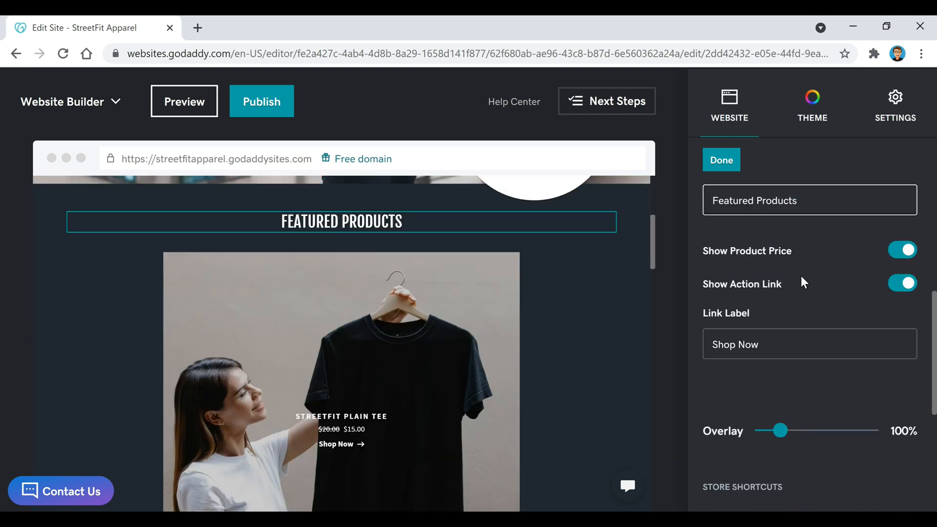
{"action": "scroll", "coordinate": [802, 258], "scroll_direction": "down", "scroll_amount": 1}
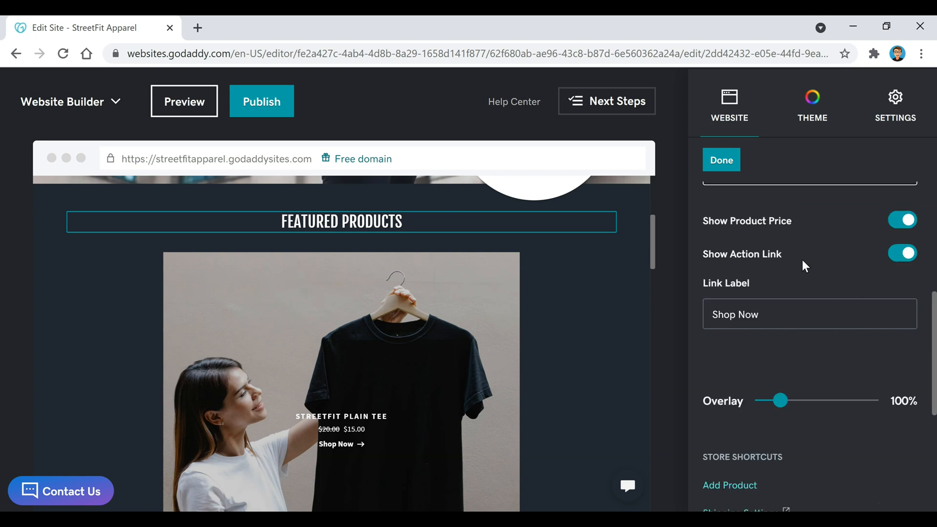
{"action": "scroll", "coordinate": [769, 234], "scroll_direction": "down", "scroll_amount": 1}
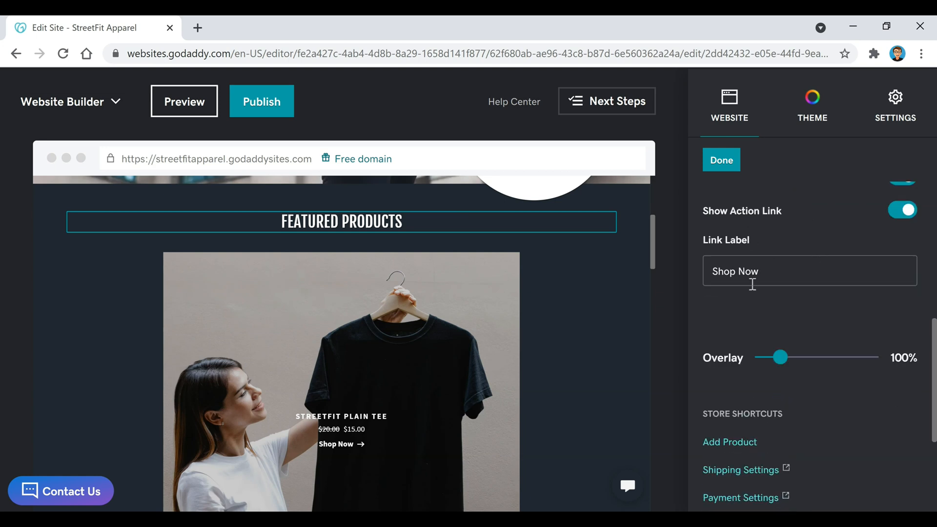
{"action": "scroll", "coordinate": [860, 287], "scroll_direction": "down", "scroll_amount": 1}
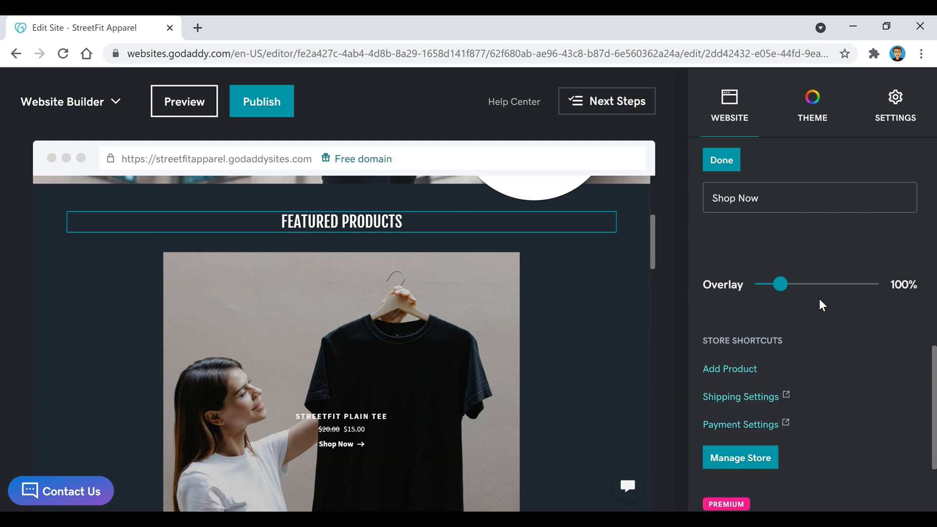
{"action": "scroll", "coordinate": [823, 308], "scroll_direction": "up", "scroll_amount": 5}
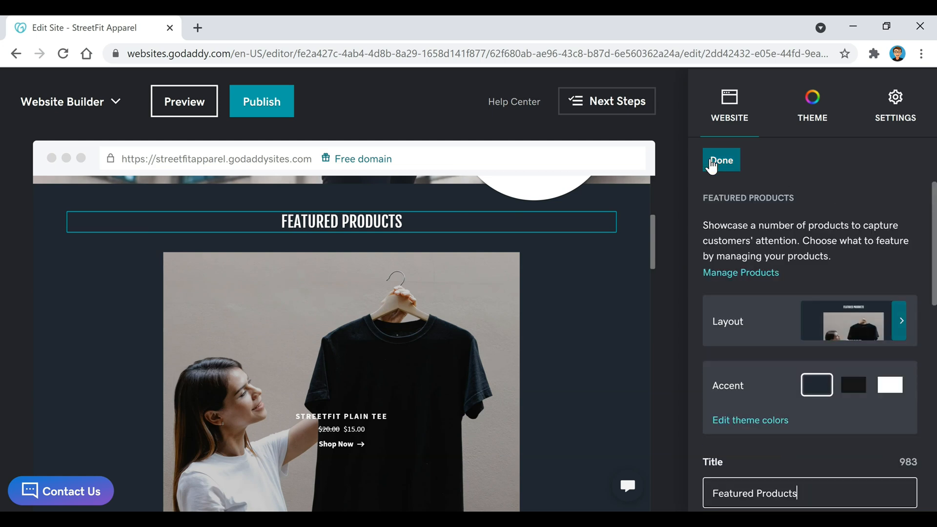
{"action": "left_click", "coordinate": [712, 163]}
{"action": "scroll", "coordinate": [558, 295], "scroll_direction": "down", "scroll_amount": 1}
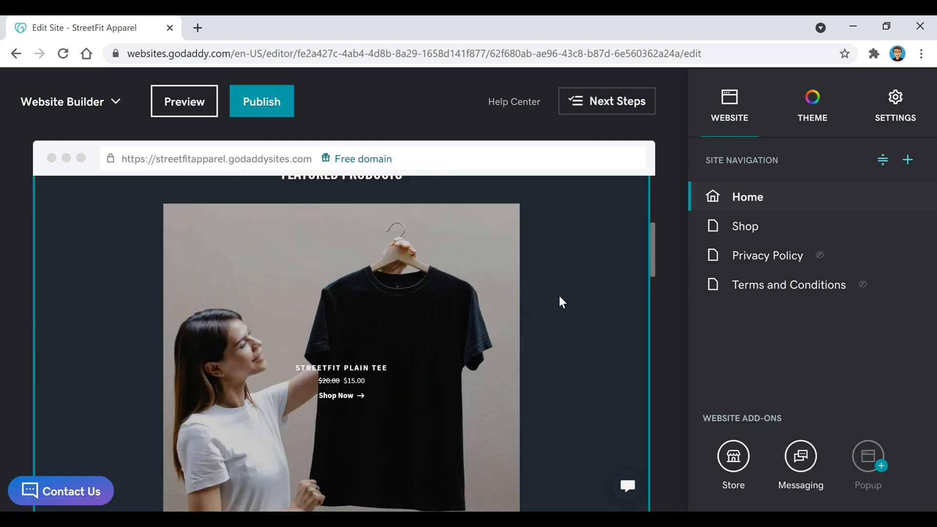